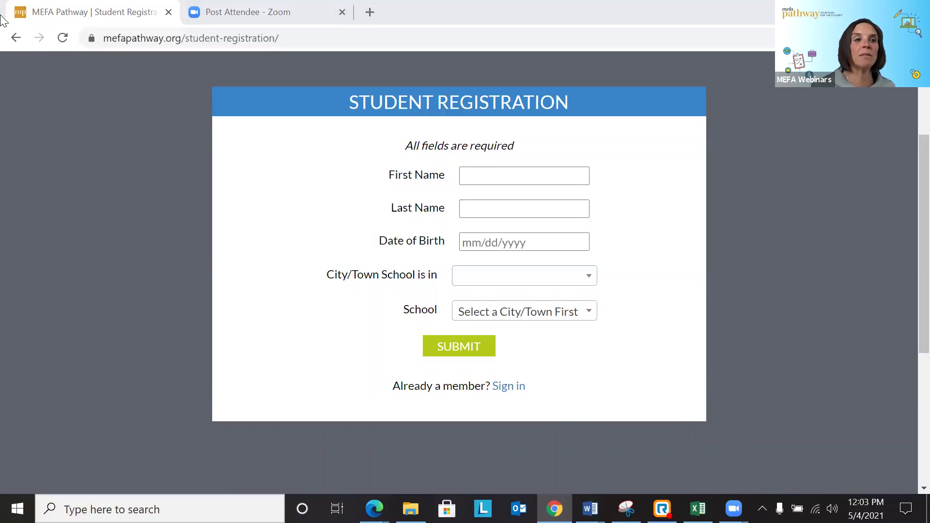
Step: Return to the MEFA Pathway home page and open the student login page
left_click(21, 39)
left_click(21, 39)
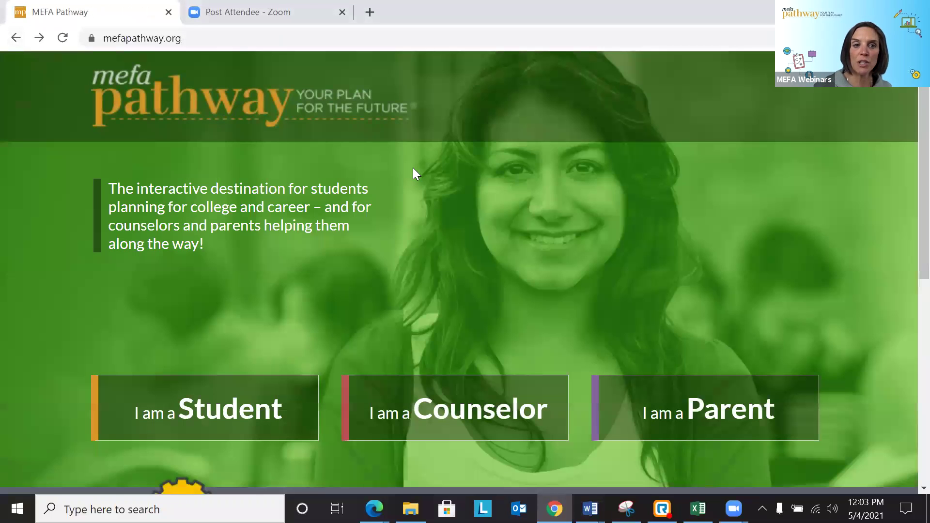
scroll(413, 168, "down", 2)
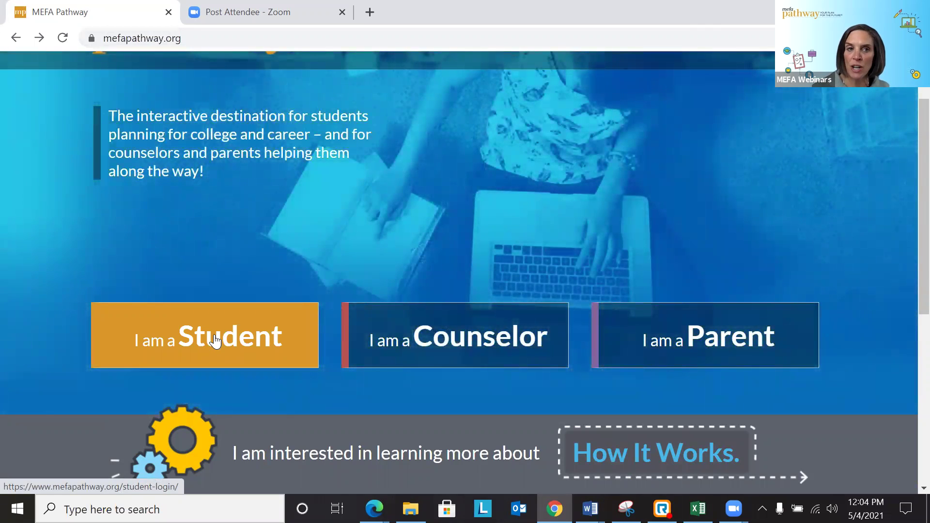
left_click(214, 341)
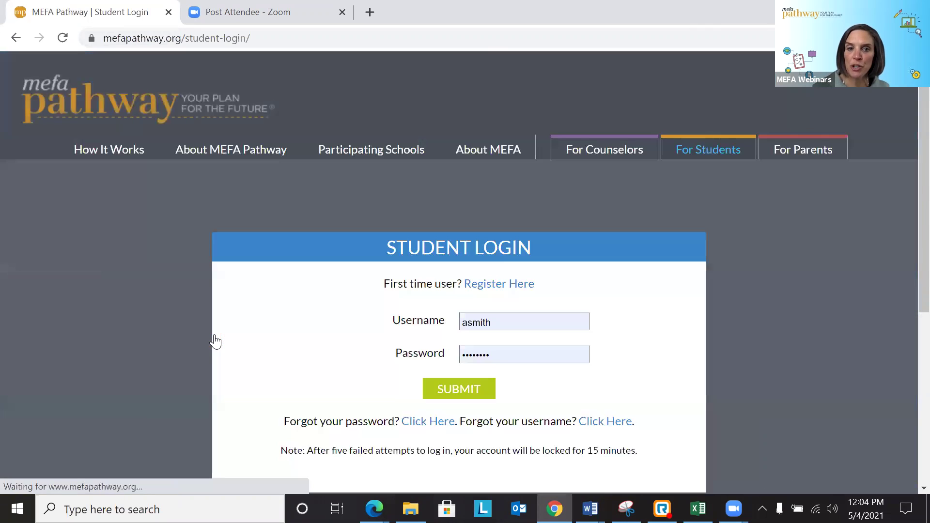
Step: Open the registration form for first-time student users and view its required fields
scroll(526, 331, "down", 3)
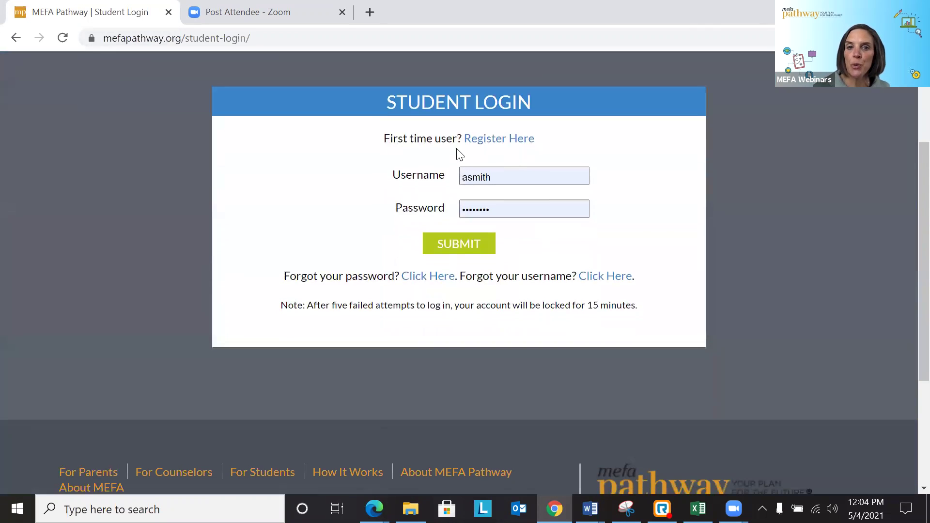
left_click(486, 145)
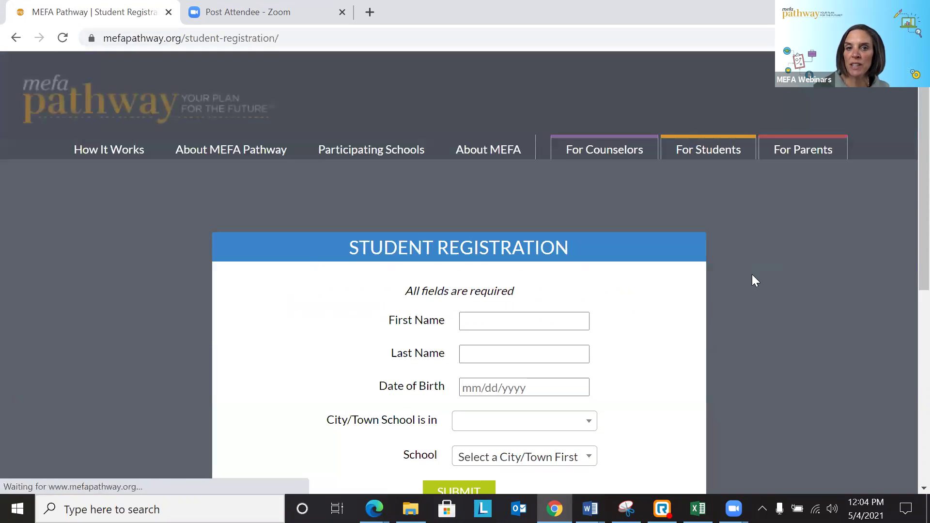
scroll(752, 274, "down", 3)
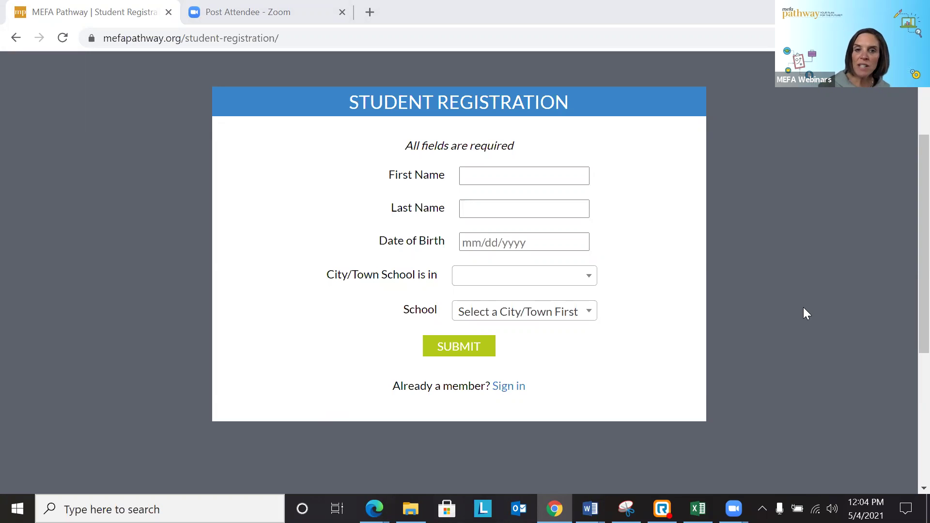
Step: Go back to the student login from the registration form and sign in with the prefilled credentials
left_click(520, 390)
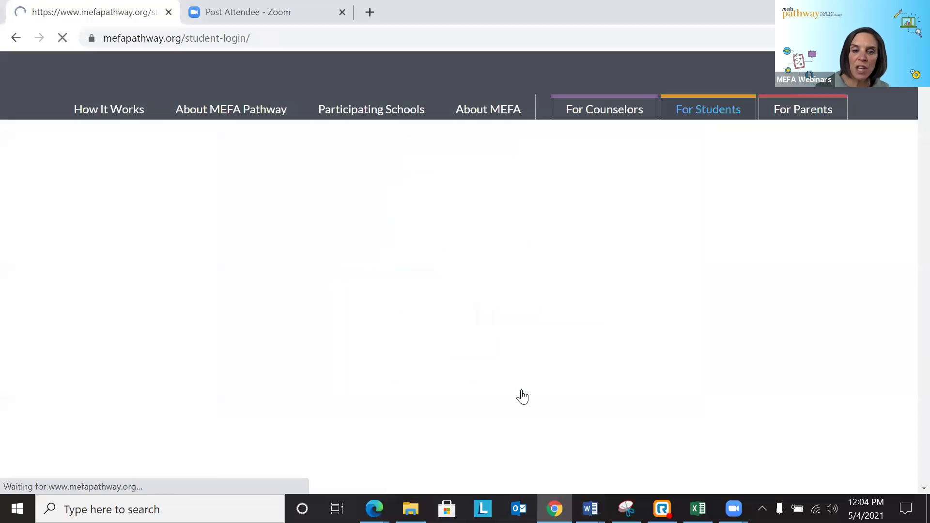
scroll(623, 319, "down", 1)
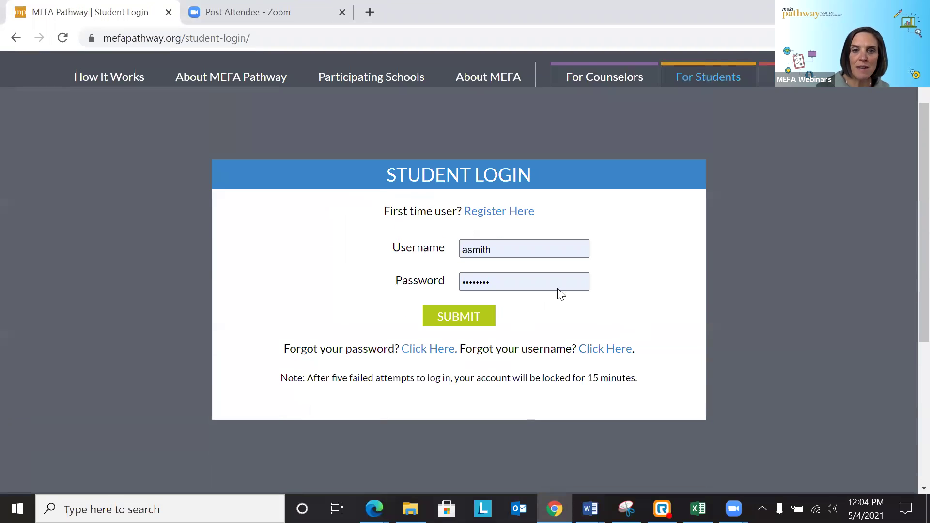
left_click(465, 326)
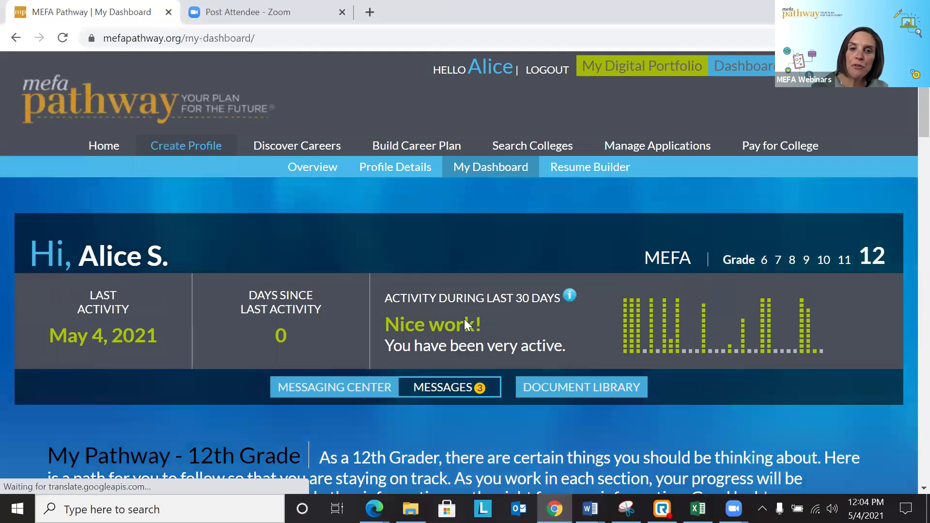
Step: Examine the student dashboard, including the activity summary, the 12th Grade pathway tasks with their status, and the featured video and scholarship
scroll(540, 275, "down", 2)
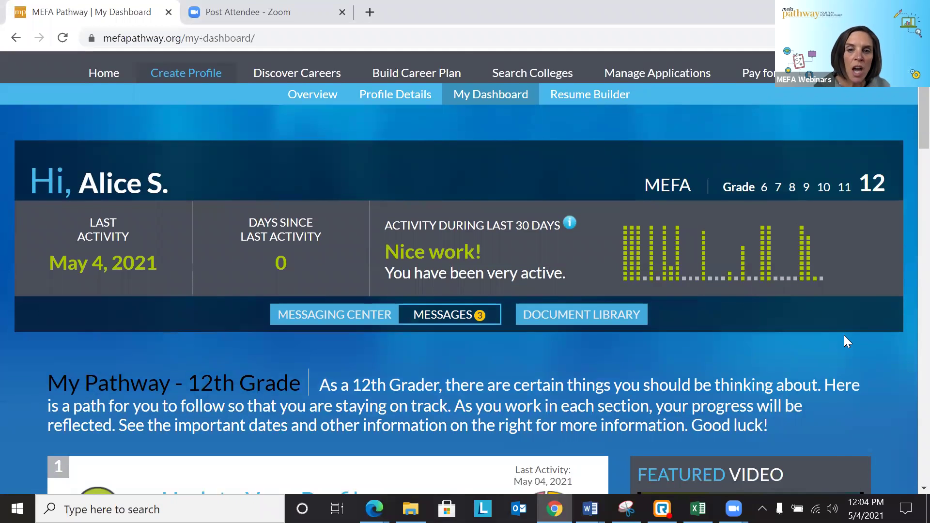
scroll(844, 335, "up", 2)
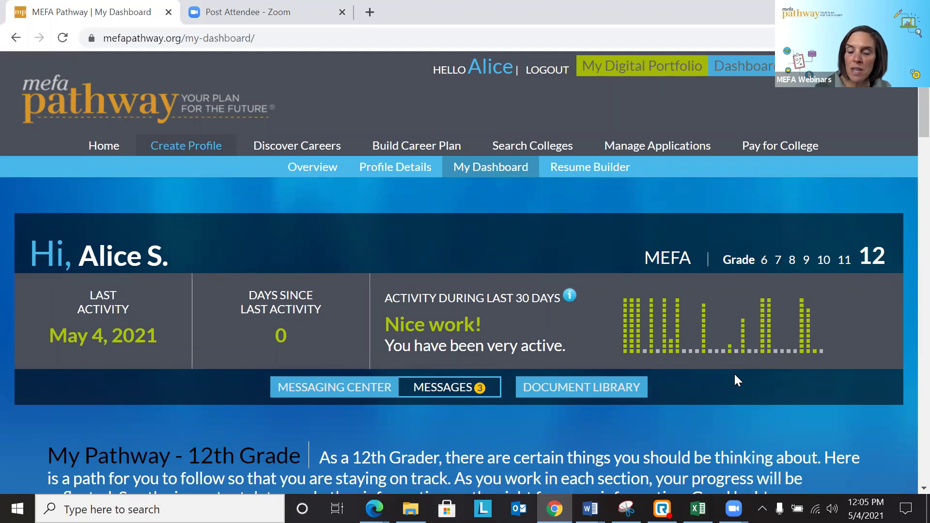
scroll(744, 372, "down", 3)
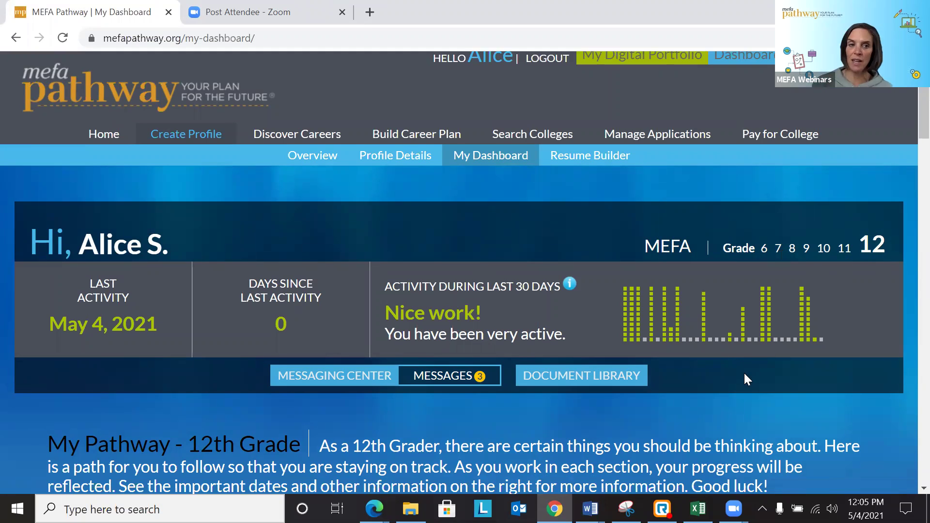
scroll(744, 373, "down", 6)
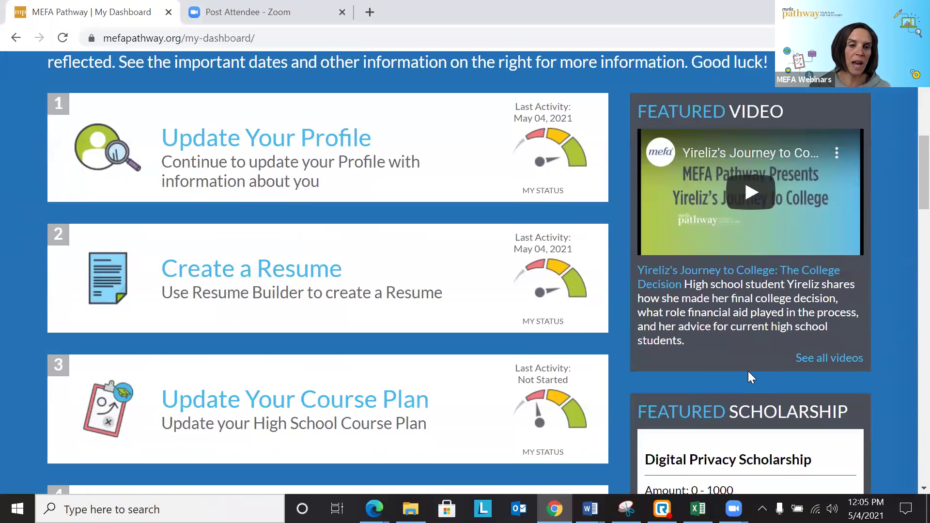
scroll(748, 373, "down", 3)
scroll(751, 372, "down", 3)
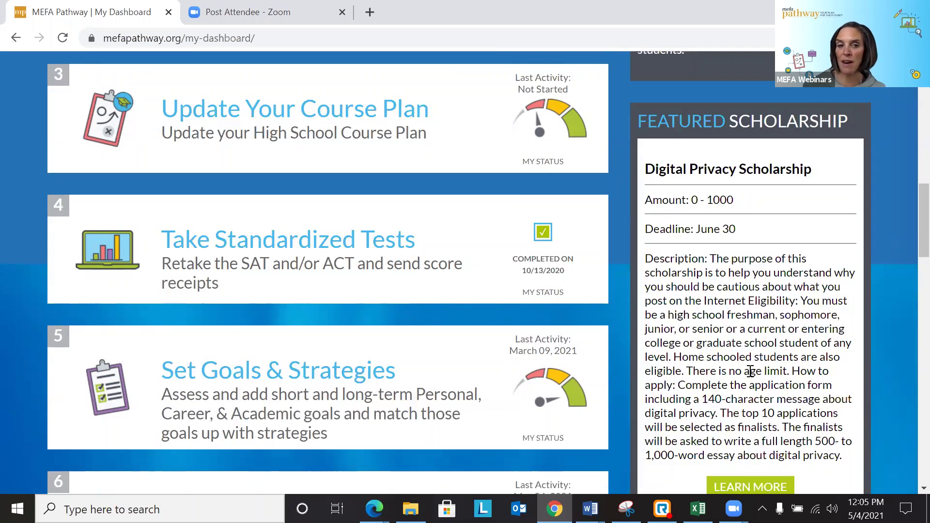
scroll(749, 371, "down", 7)
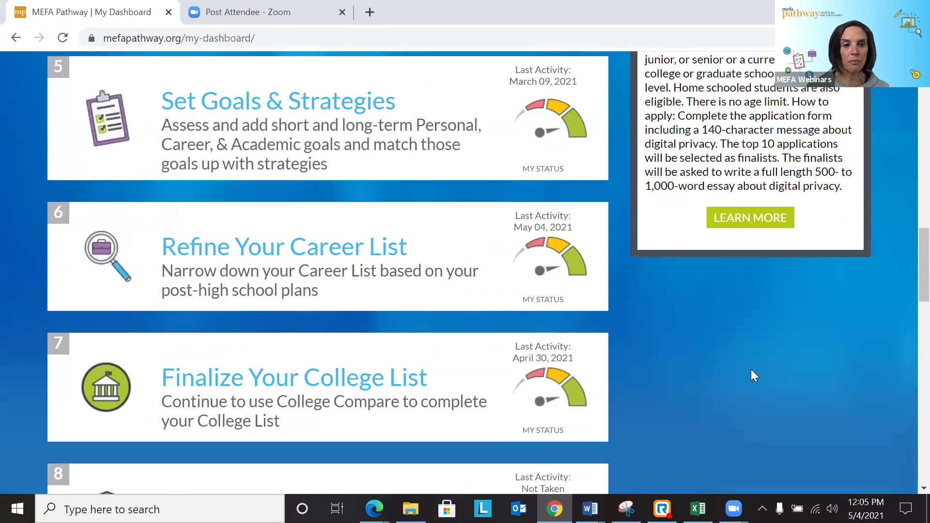
scroll(751, 370, "down", 9)
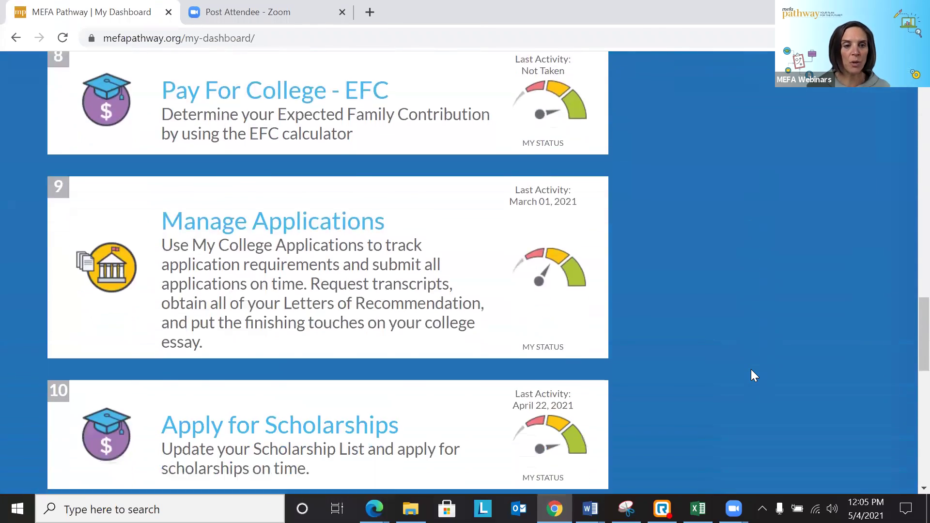
scroll(751, 369, "down", 2)
scroll(750, 369, "up", 11)
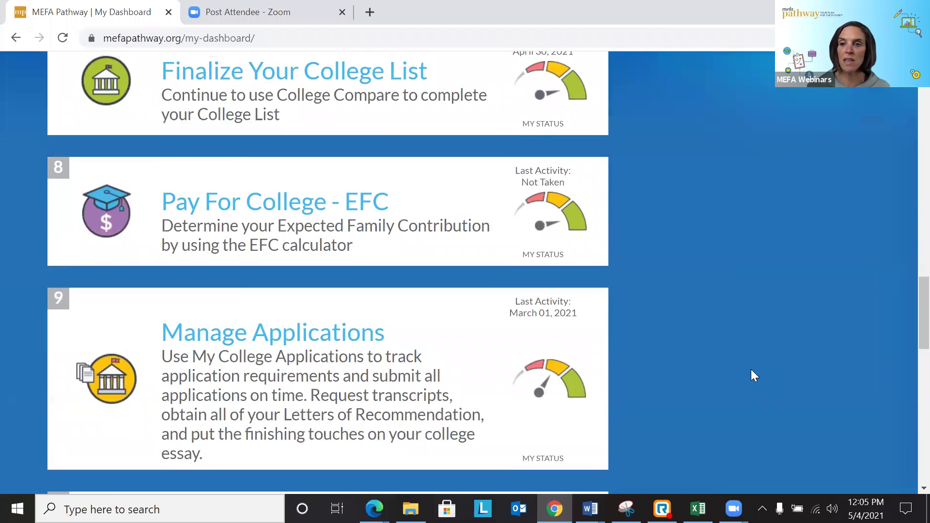
scroll(752, 370, "up", 20)
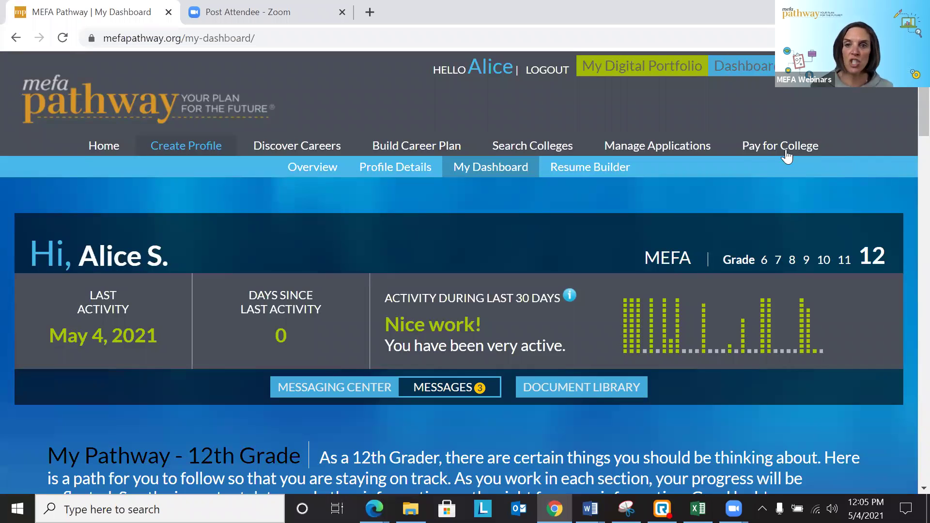
Step: Open the Pay for College section and view its Loan Cost Estimator
left_click(762, 150)
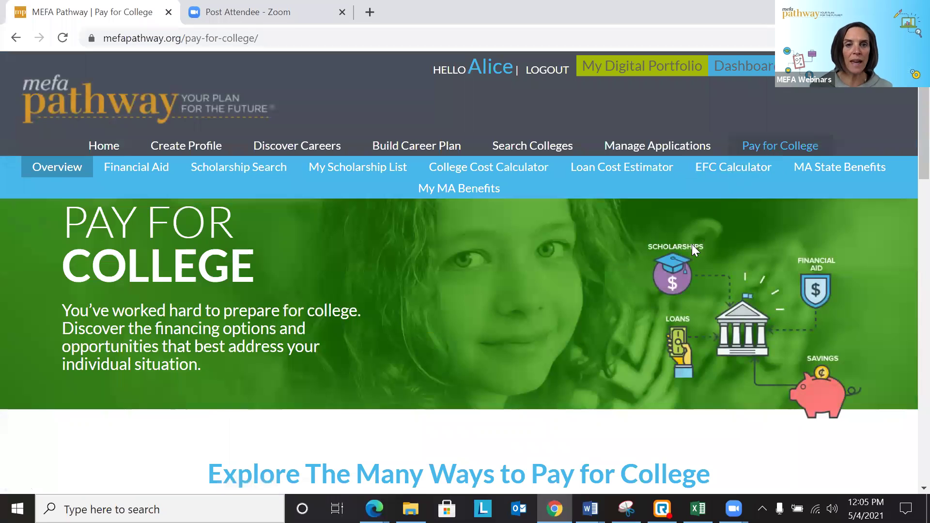
scroll(531, 297, "down", 2)
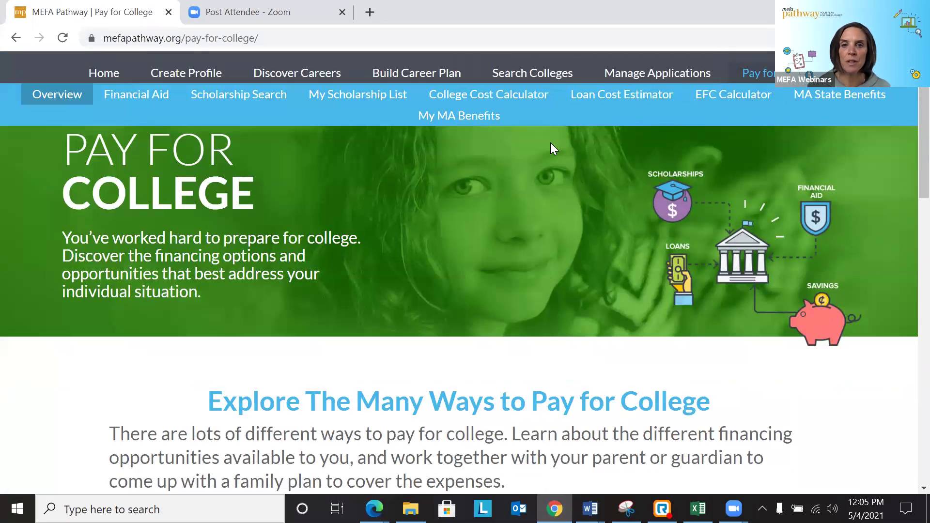
left_click(591, 97)
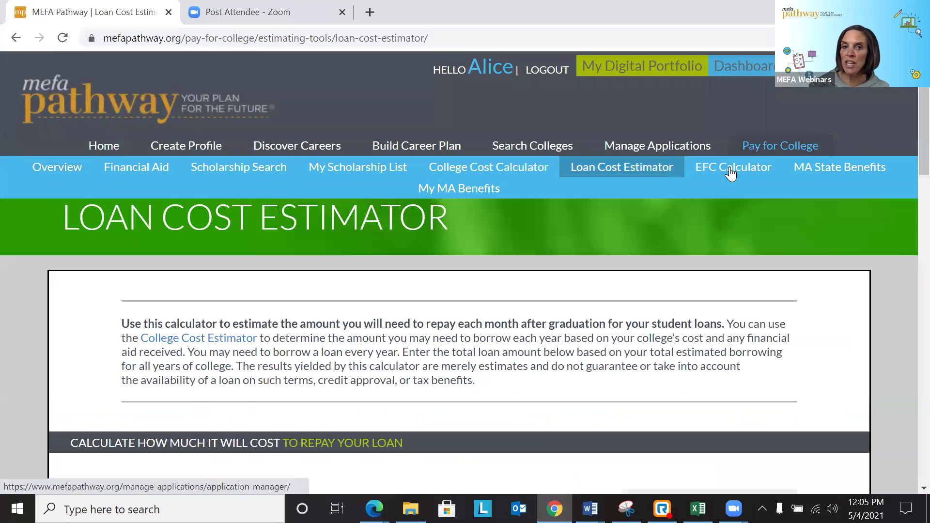
scroll(730, 174, "down", 1)
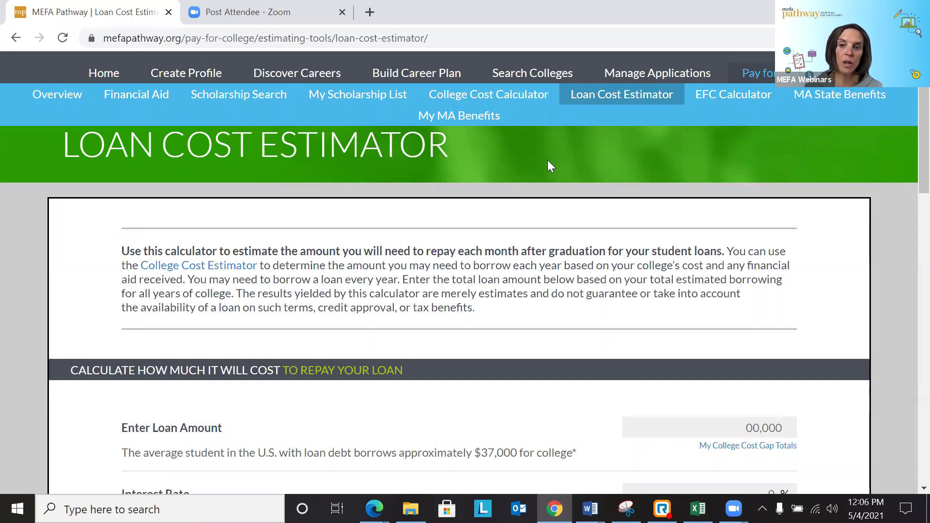
Step: Open the College Cost Calculator and review the annual costs and awards in the College Cost Gap Results
left_click(518, 98)
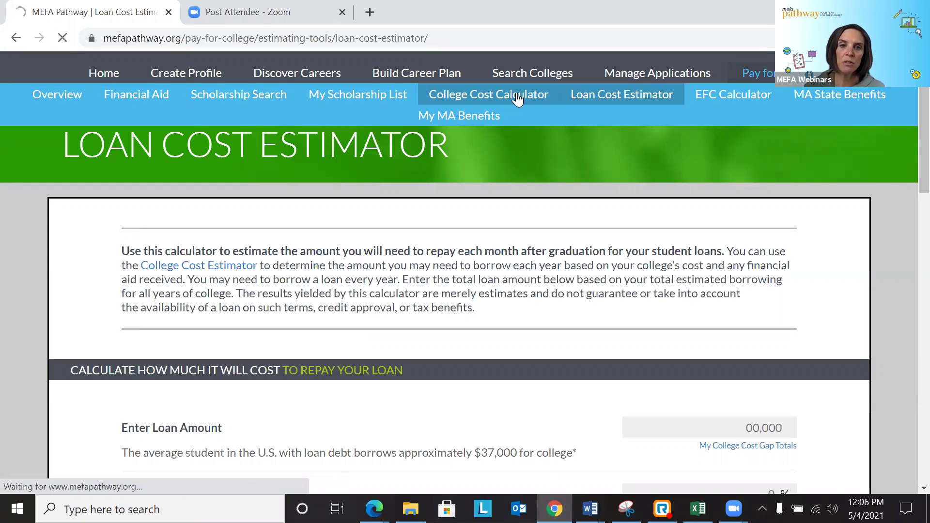
scroll(557, 189, "down", 3)
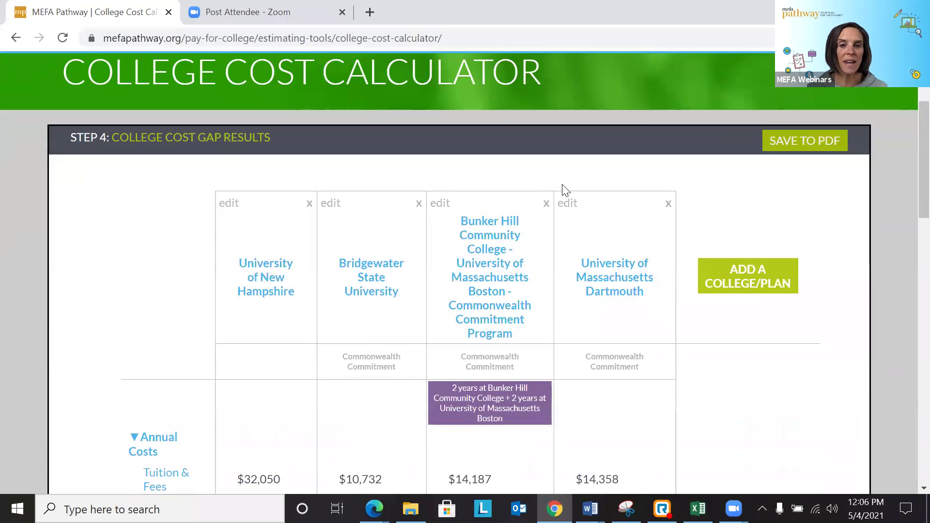
scroll(562, 189, "down", 3)
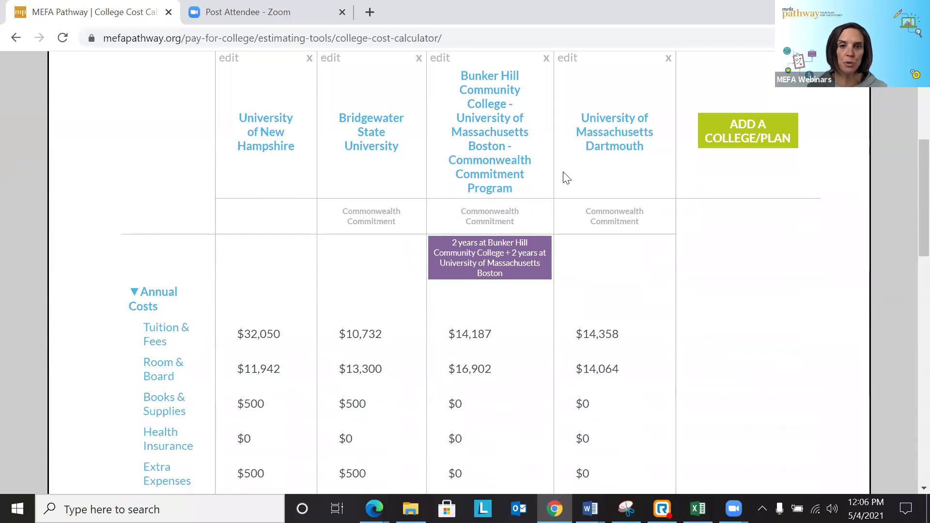
scroll(764, 202, "down", 3)
scroll(764, 202, "down", 2)
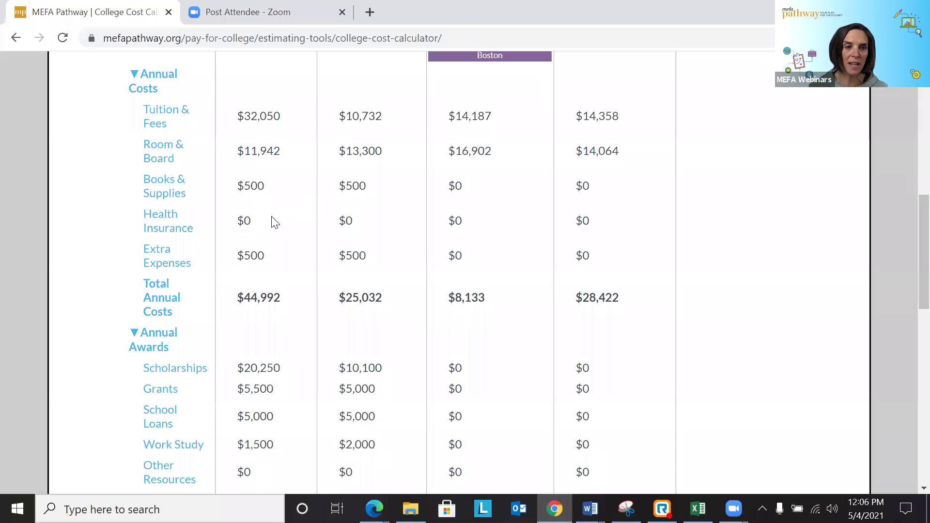
scroll(273, 220, "down", 2)
scroll(266, 223, "down", 2)
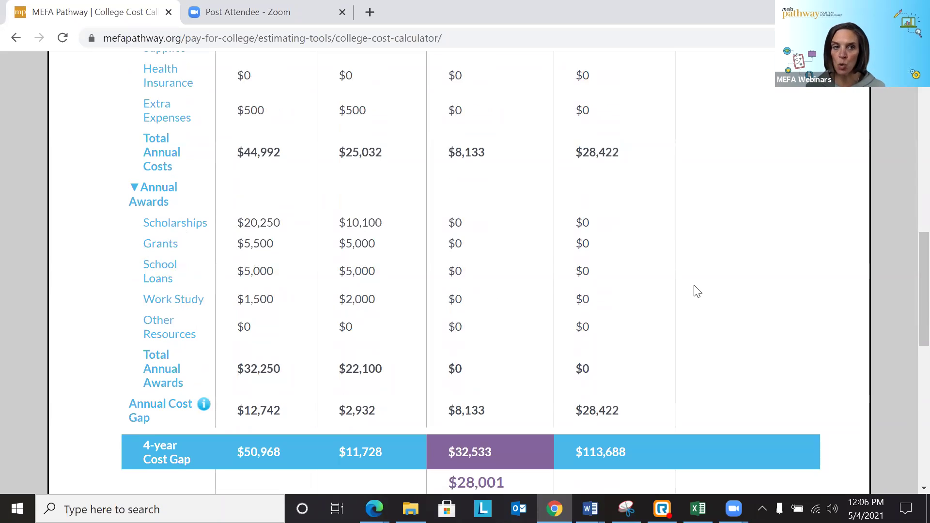
Step: Compare the colleges' total annual costs, annual awards, Annual Cost Gap and 4-year Cost Gap in the results table
scroll(698, 291, "up", 5)
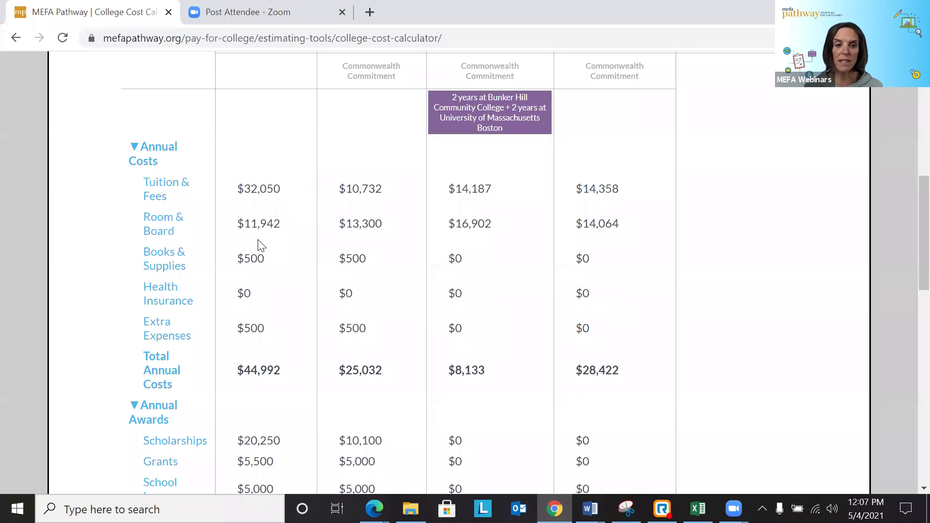
scroll(260, 245, "down", 1)
scroll(258, 242, "down", 2)
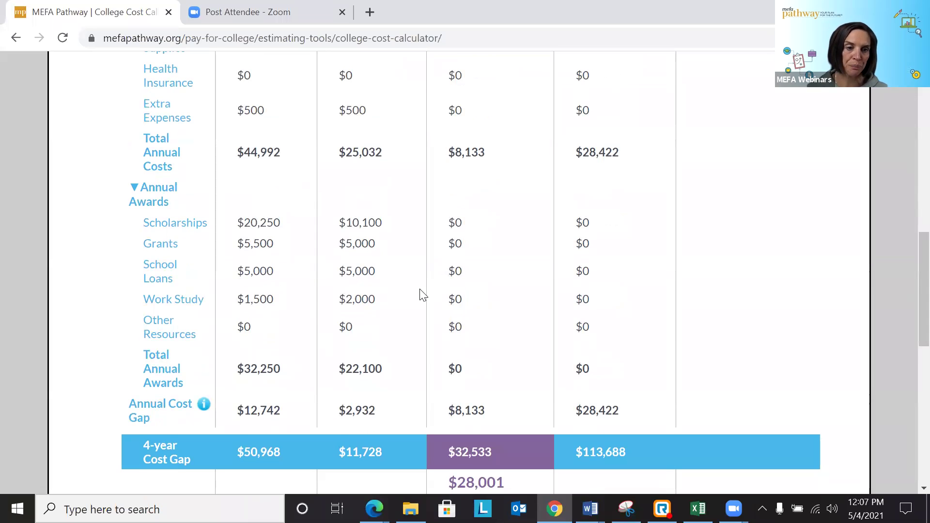
scroll(422, 293, "down", 2)
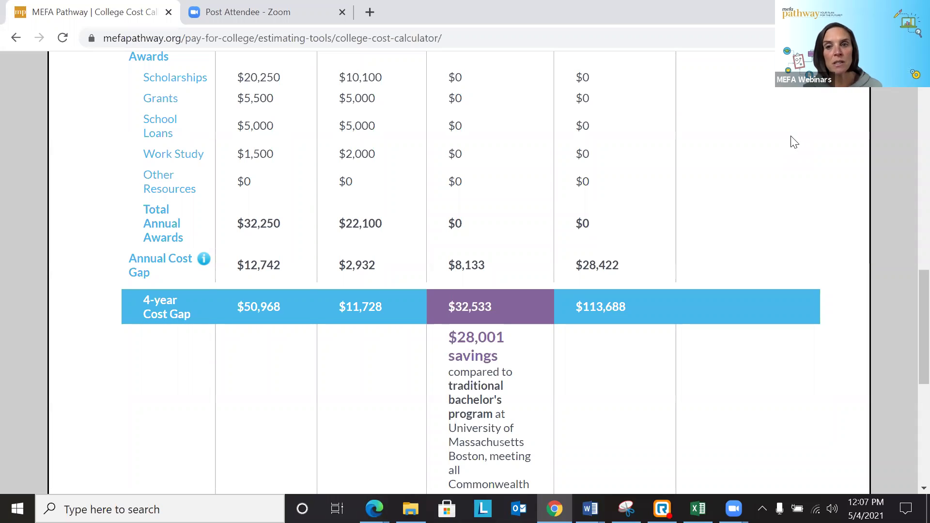
scroll(828, 187, "up", 2)
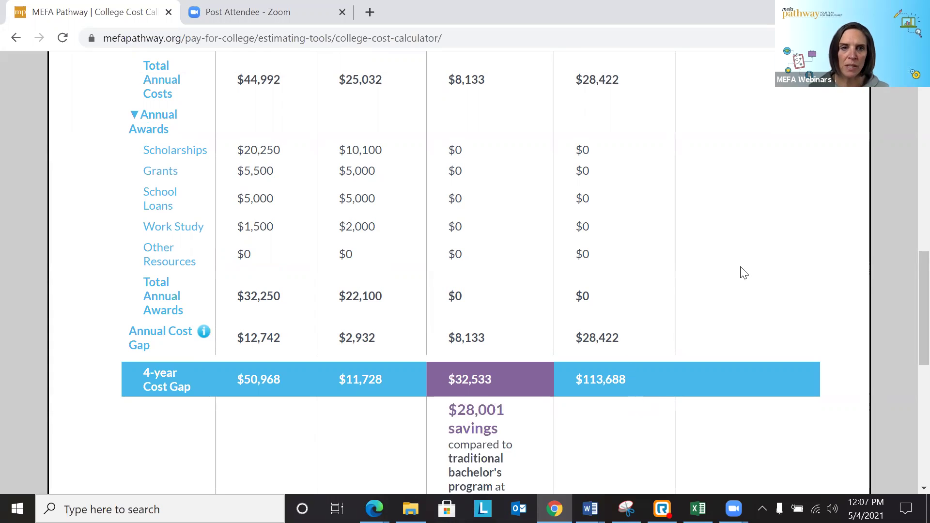
scroll(744, 273, "up", 8)
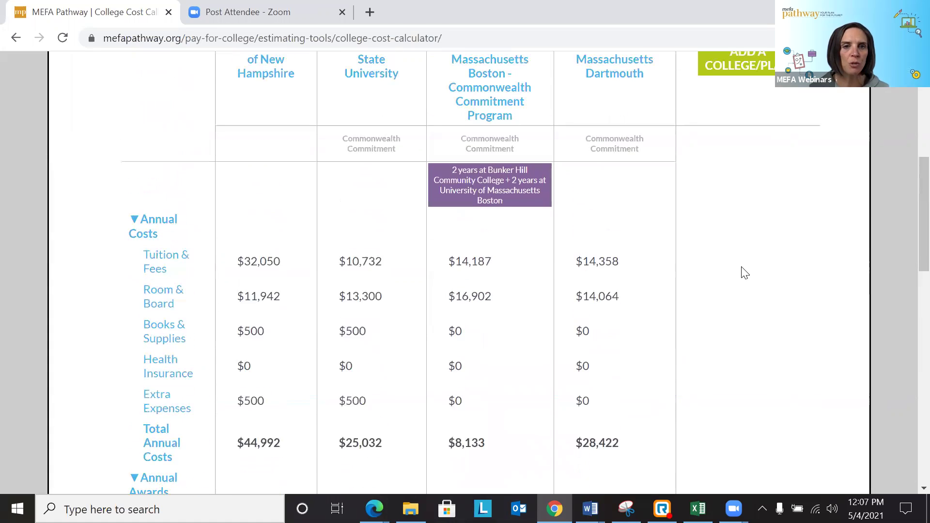
scroll(744, 273, "up", 2)
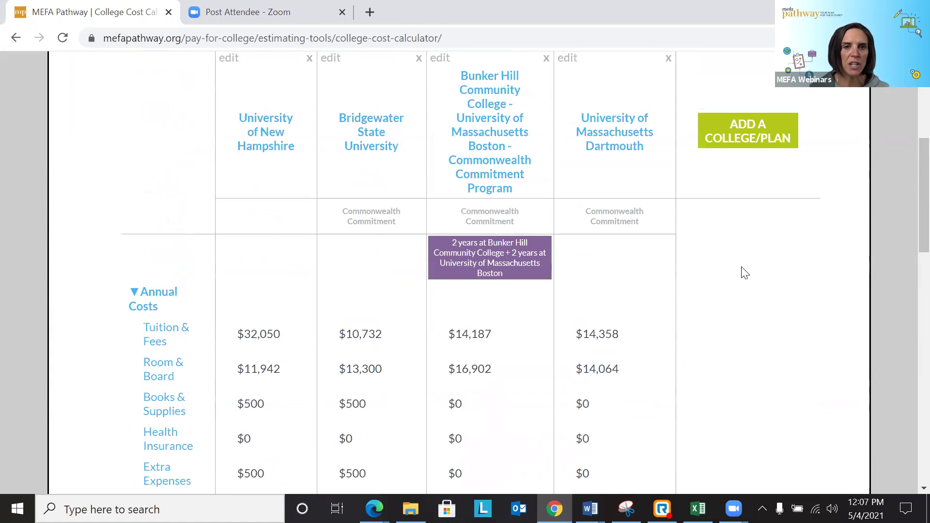
scroll(745, 273, "down", 9)
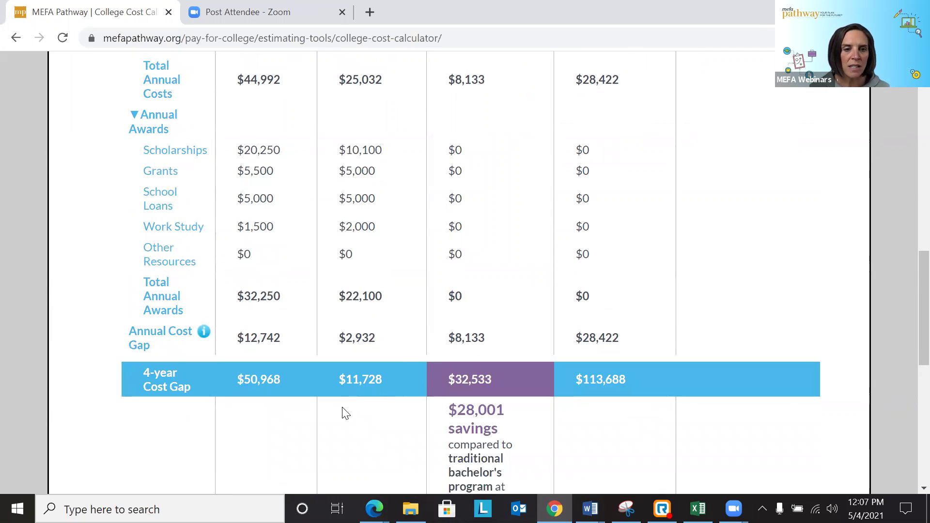
scroll(374, 400, "up", 9)
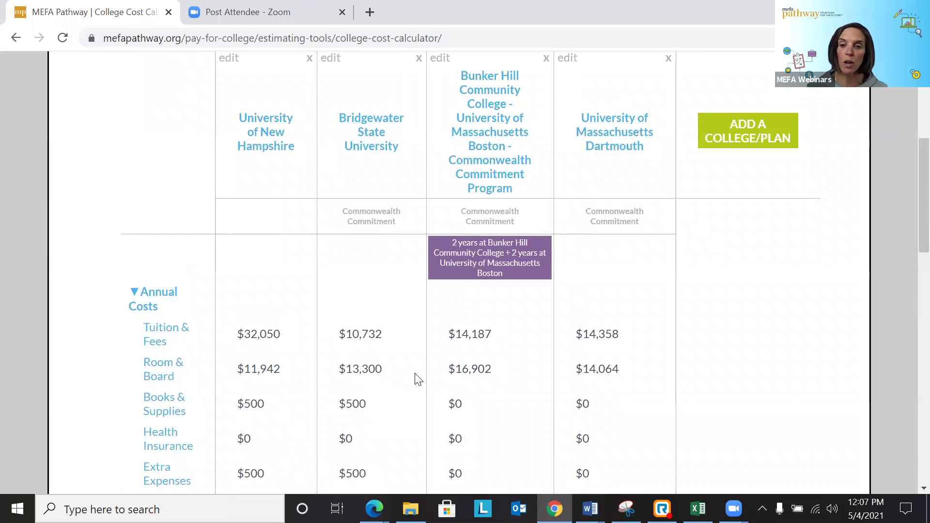
Step: Open the Loan Cost Estimator and view the College Cost Gap Totals for the saved colleges
scroll(695, 369, "up", 3)
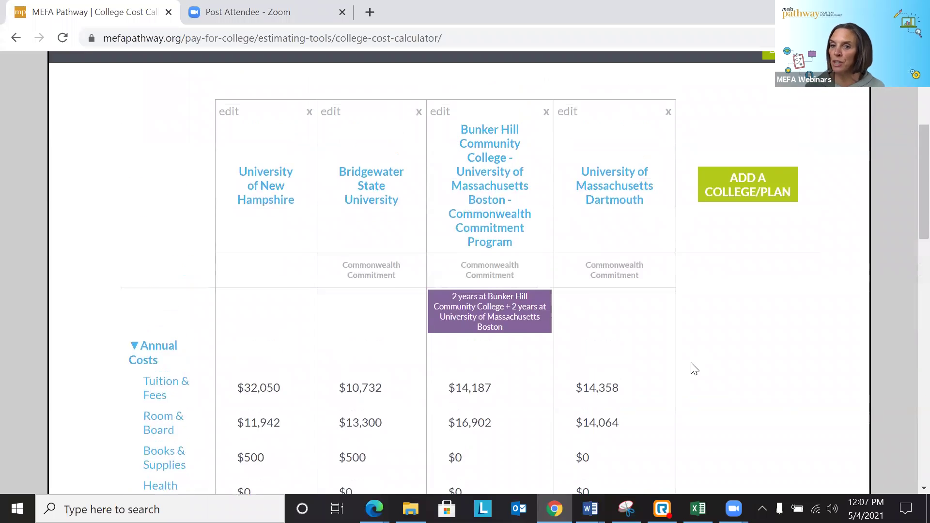
scroll(711, 348, "up", 2)
scroll(707, 339, "up", 2)
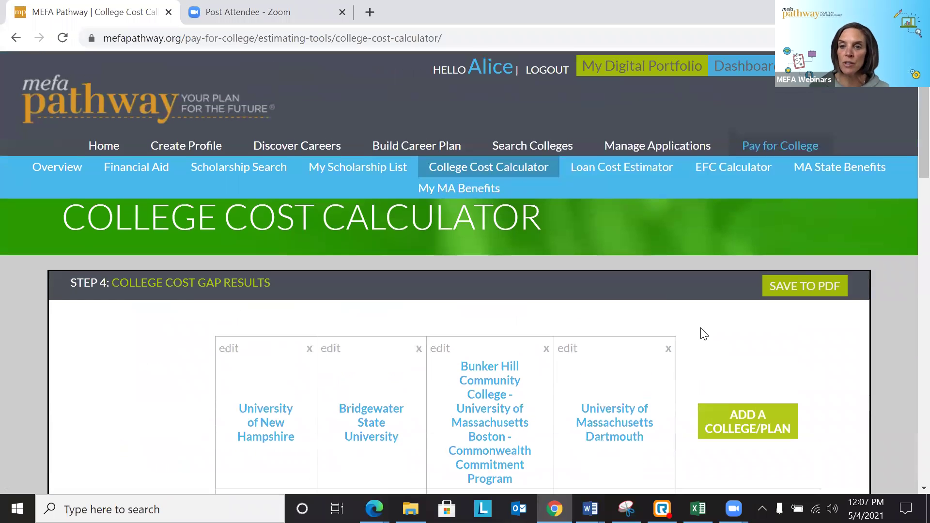
left_click(620, 170)
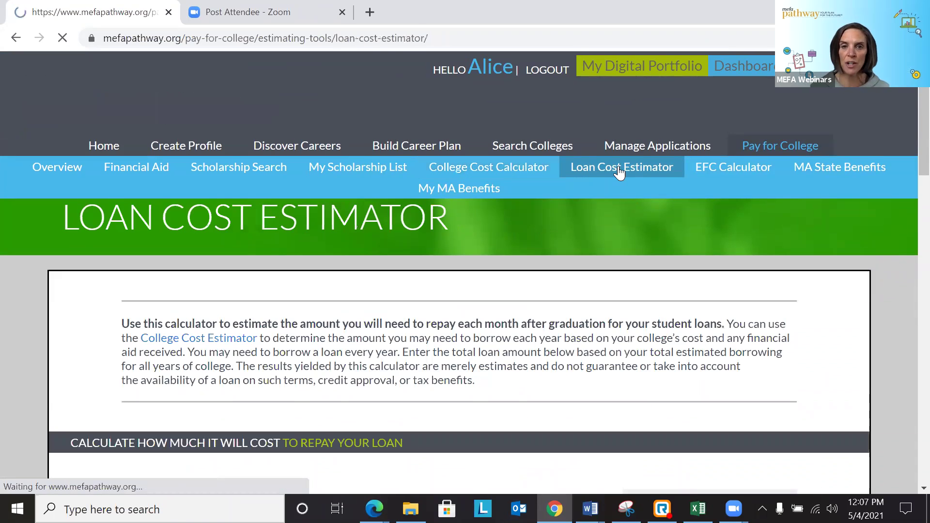
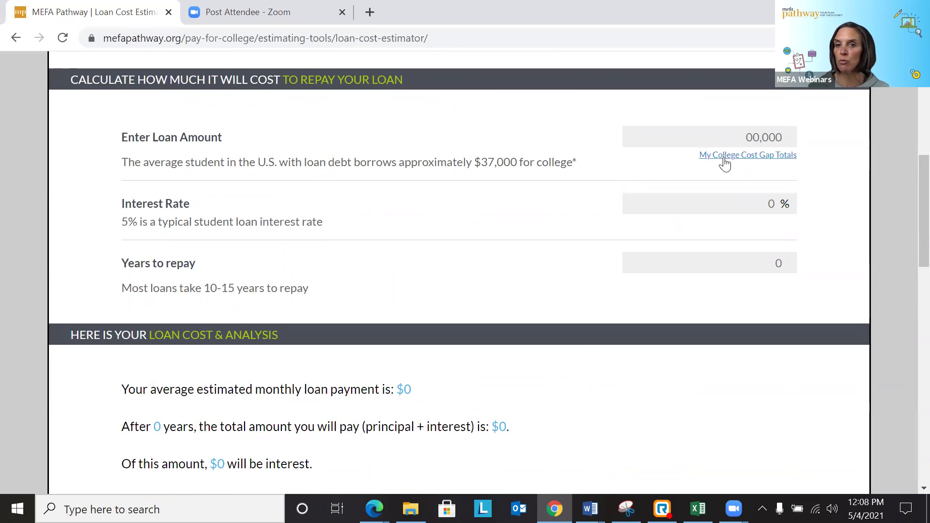
left_click(725, 157)
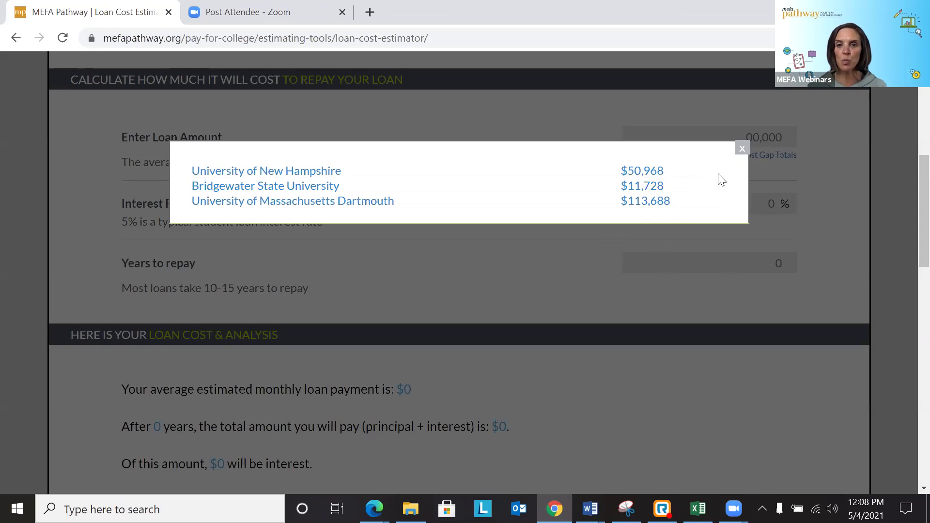
left_click(743, 149)
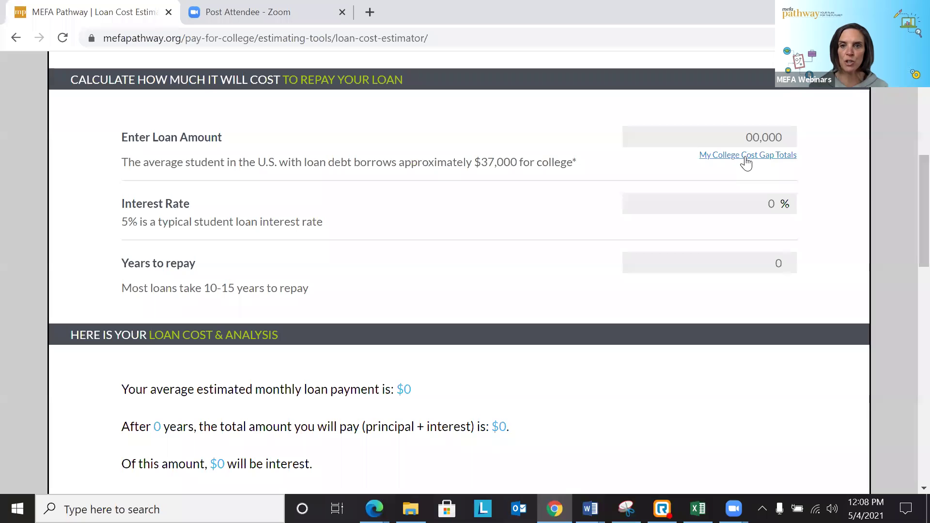
Step: Enter a loan amount of $13,000 in the repayment calculation
left_click(765, 133)
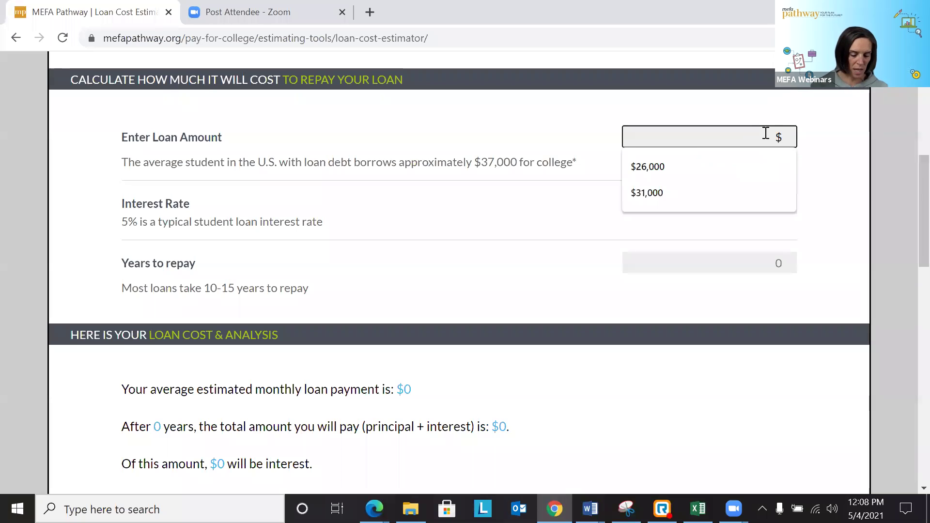
type("130000")
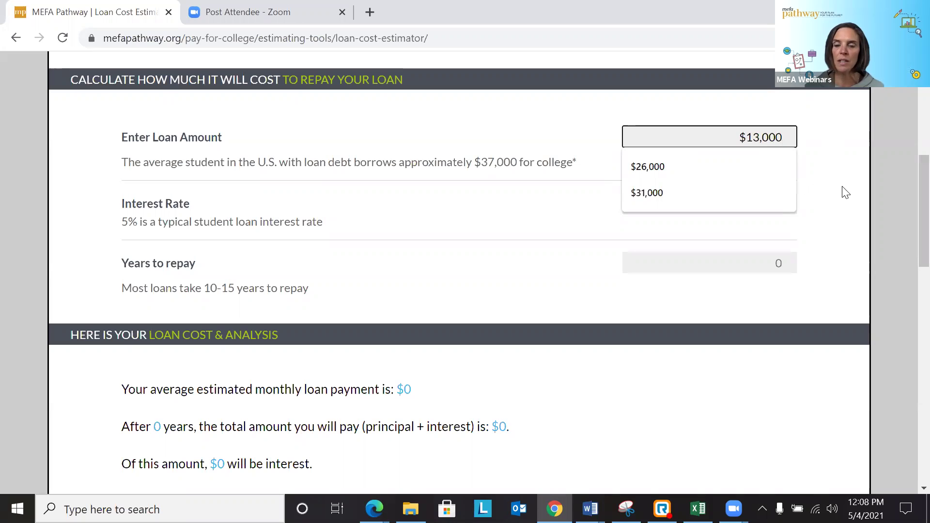
left_click(843, 195)
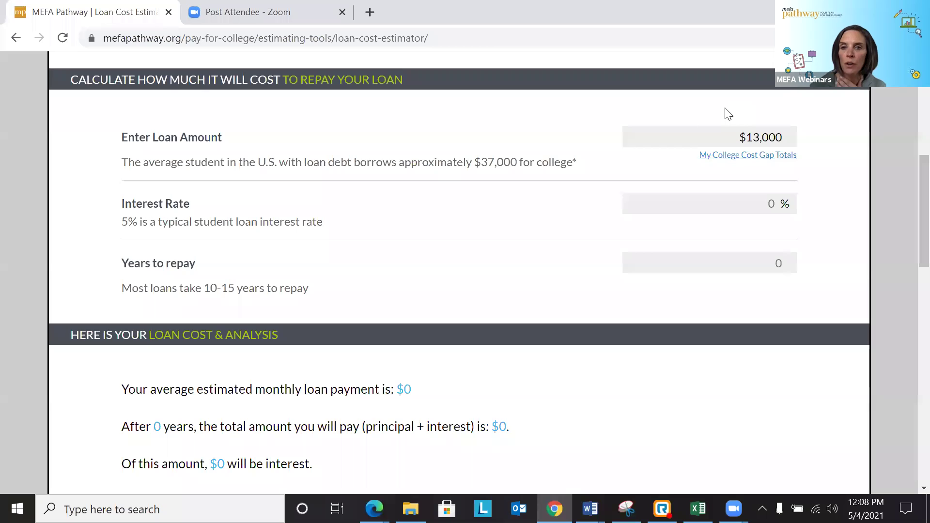
Step: Set the interest rate to 5% and the years to repay to 15, and review the loan cost analysis
scroll(751, 171, "down", 1)
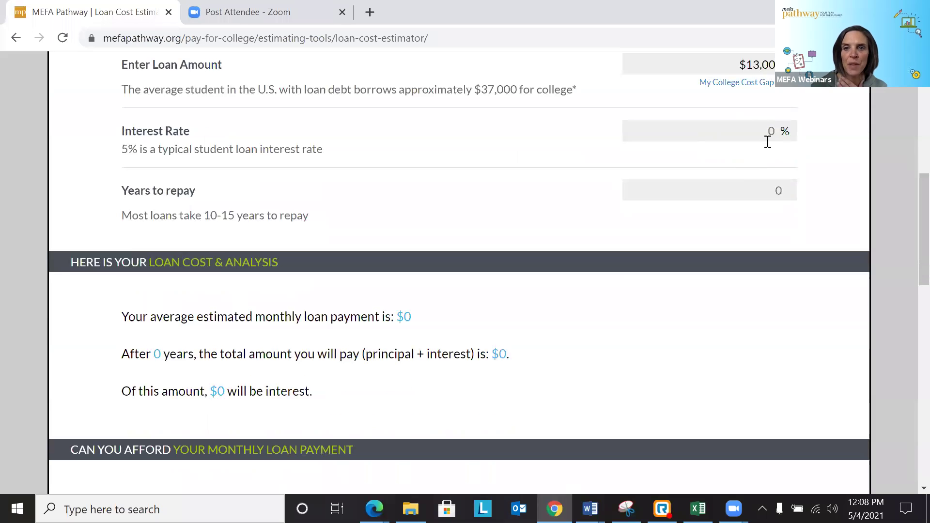
left_click(774, 137)
type("5")
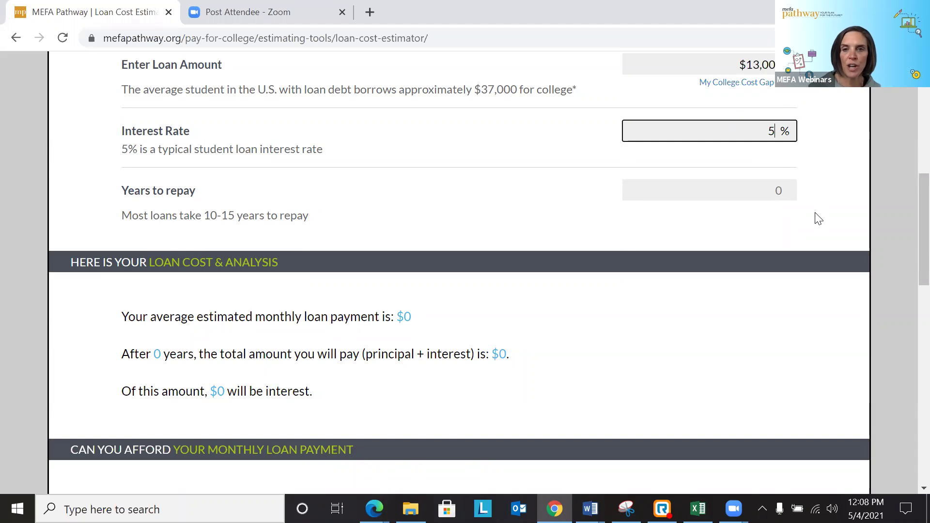
left_click(780, 191)
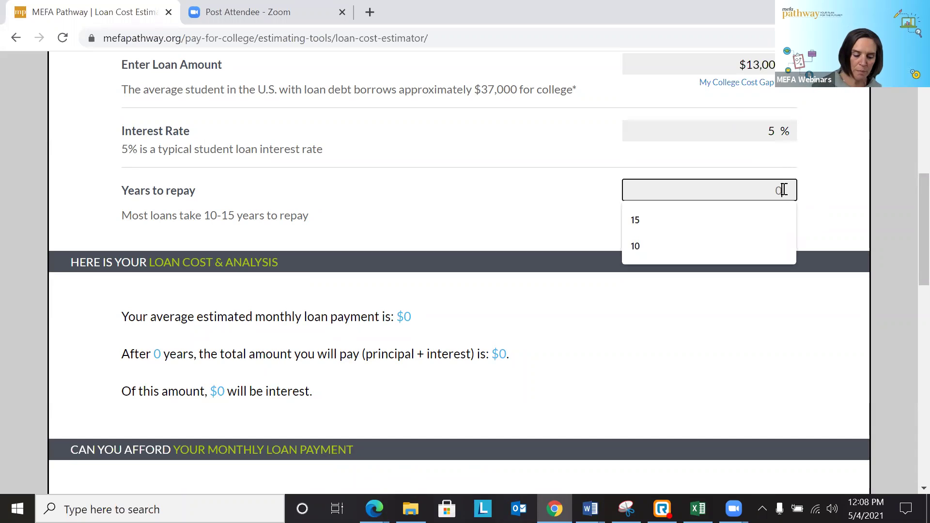
type("15")
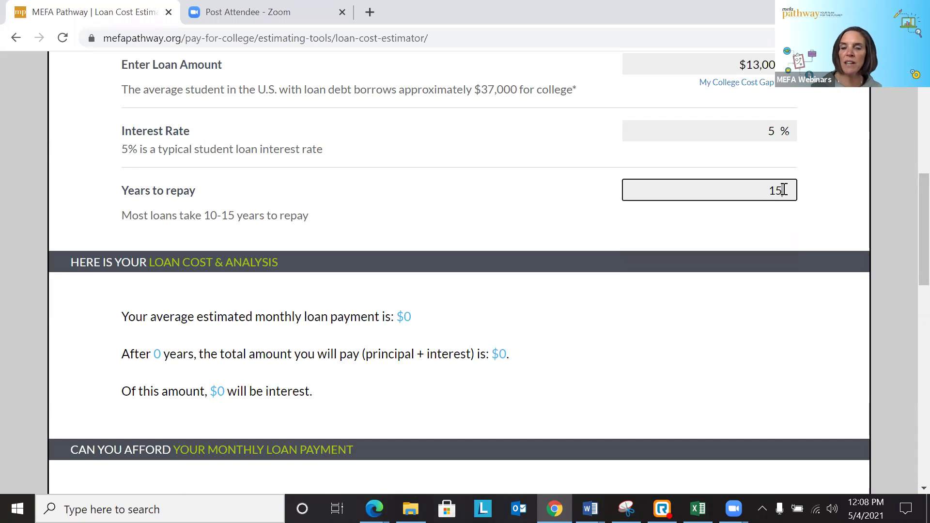
left_click(826, 218)
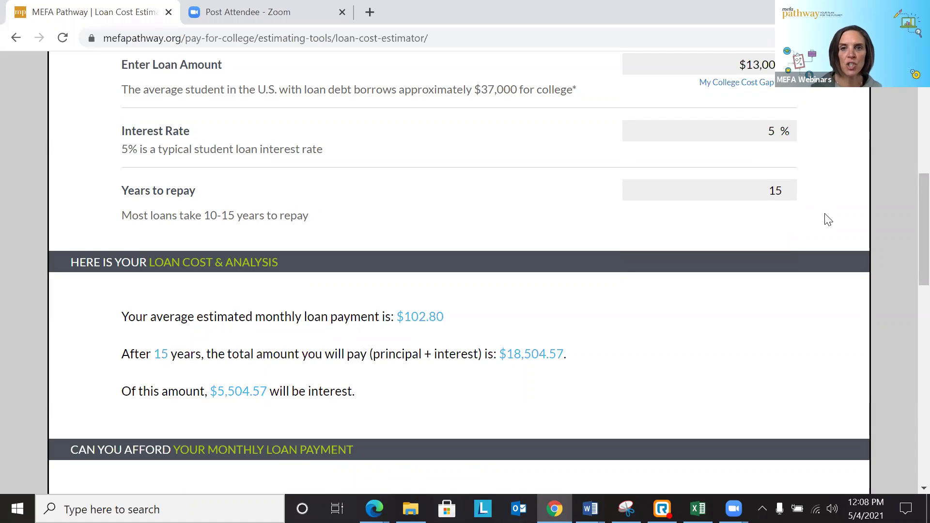
scroll(827, 219, "down", 3)
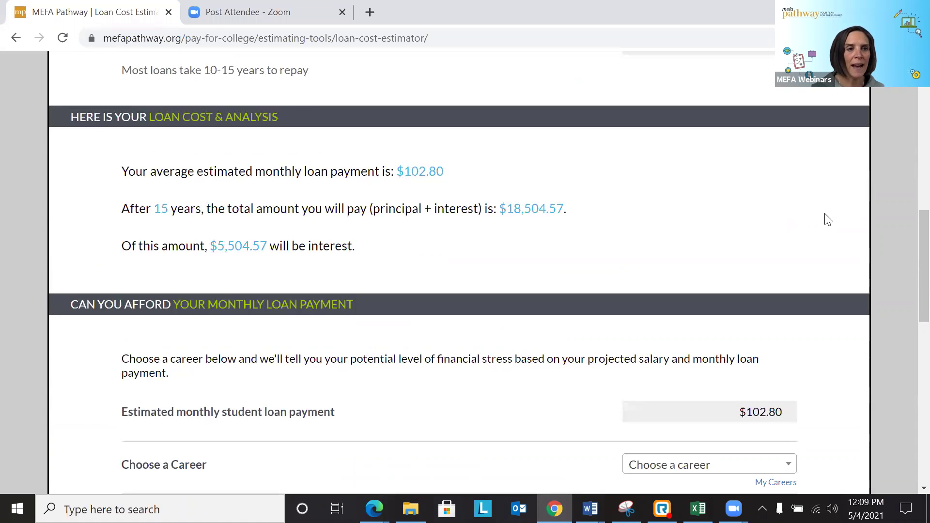
scroll(827, 217, "down", 1)
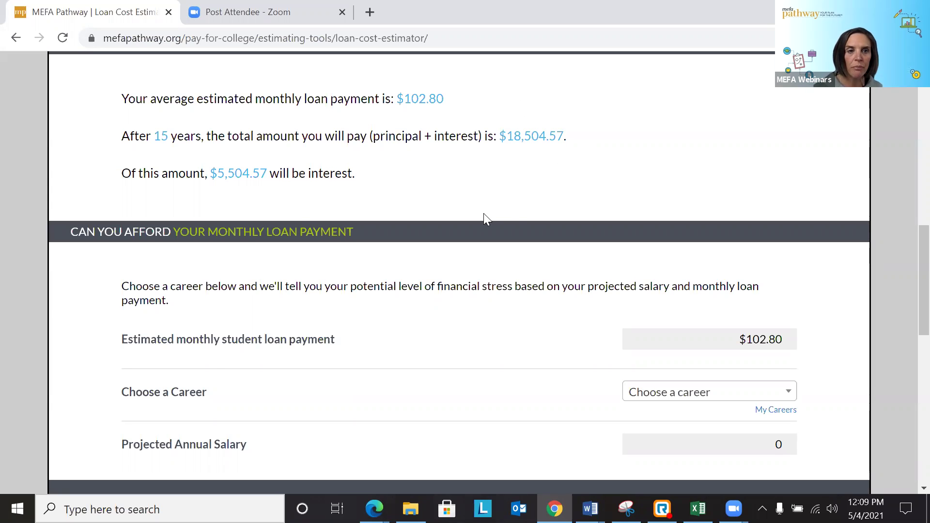
Step: Set the years to repay to 10 and review the recalculated monthly payment, total cost and interest
scroll(577, 199, "up", 4)
scroll(588, 203, "up", 1)
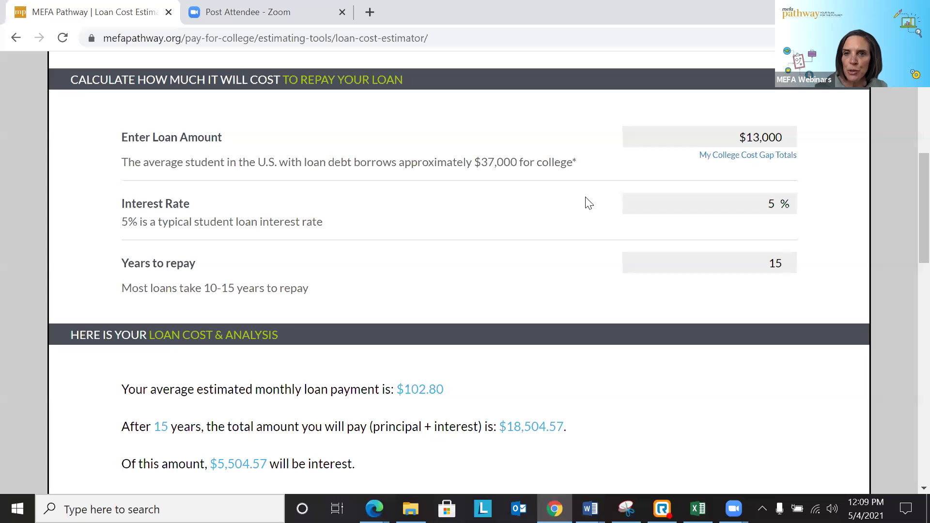
left_click(781, 265)
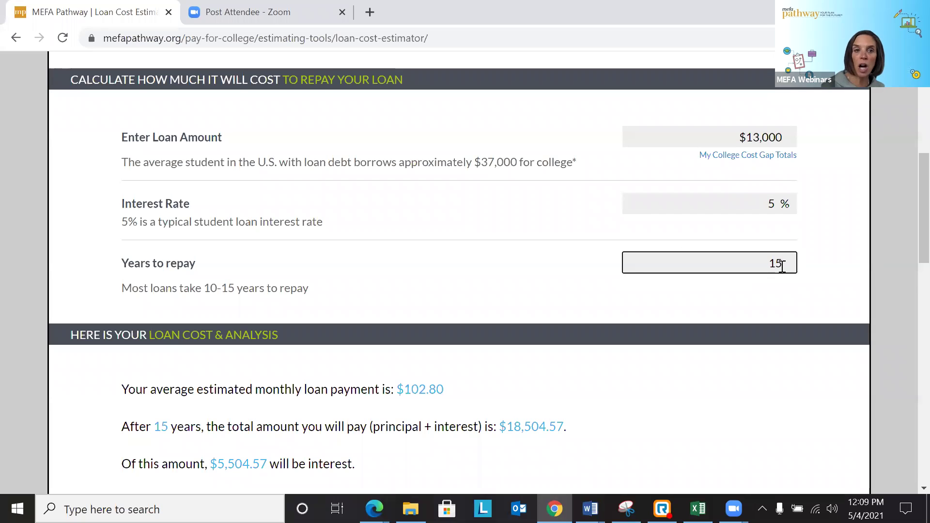
key("BackSpace")
type("0")
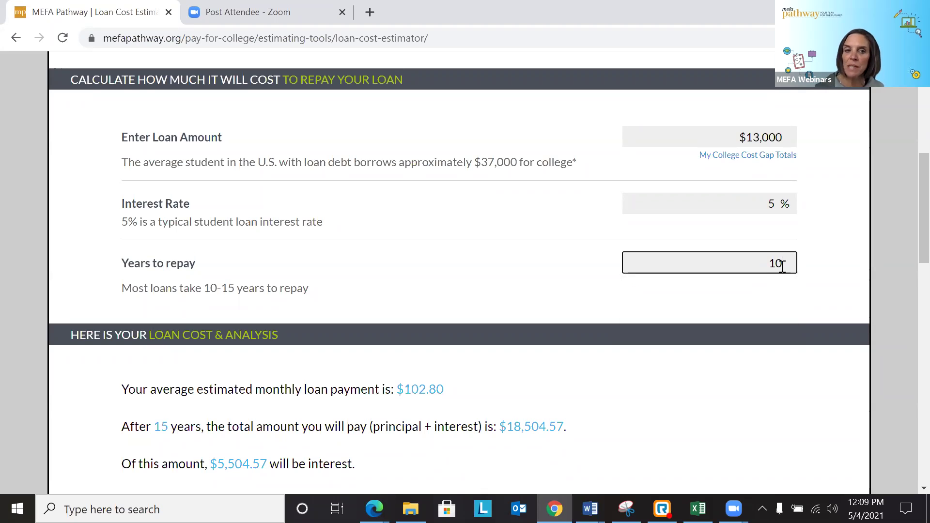
left_click(838, 238)
scroll(833, 239, "down", 3)
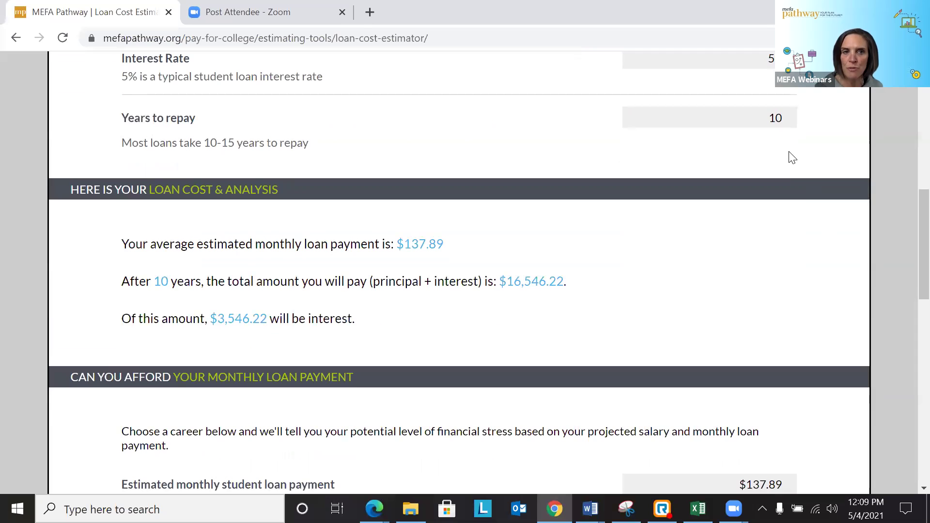
scroll(790, 157, "up", 2)
scroll(789, 155, "down", 3)
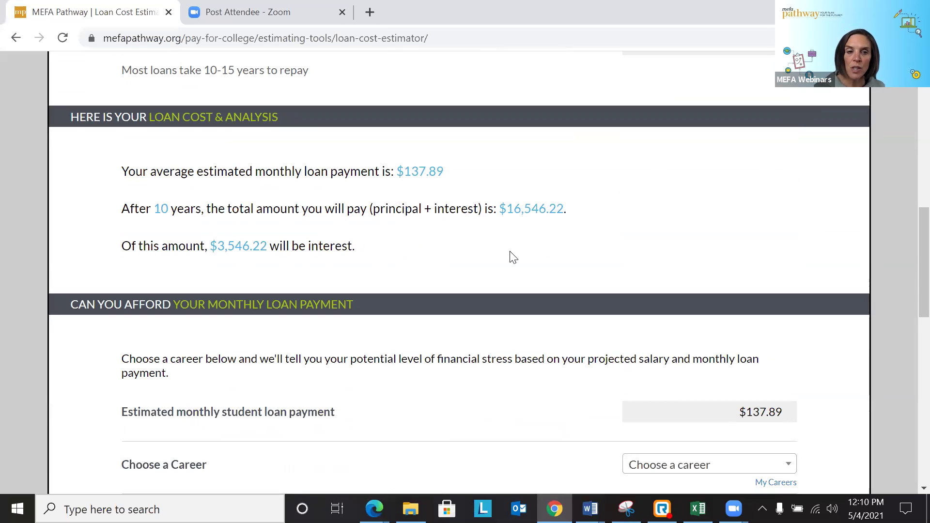
scroll(513, 256, "down", 1)
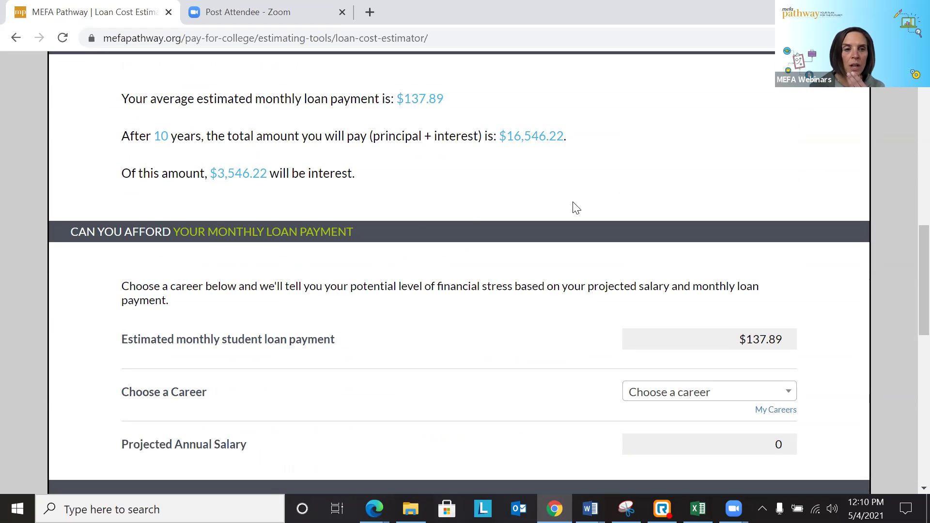
Step: Search the career list for "graphic" and choose Graphic Designers for the monthly payment affordability check
scroll(575, 208, "down", 1)
scroll(576, 210, "down", 1)
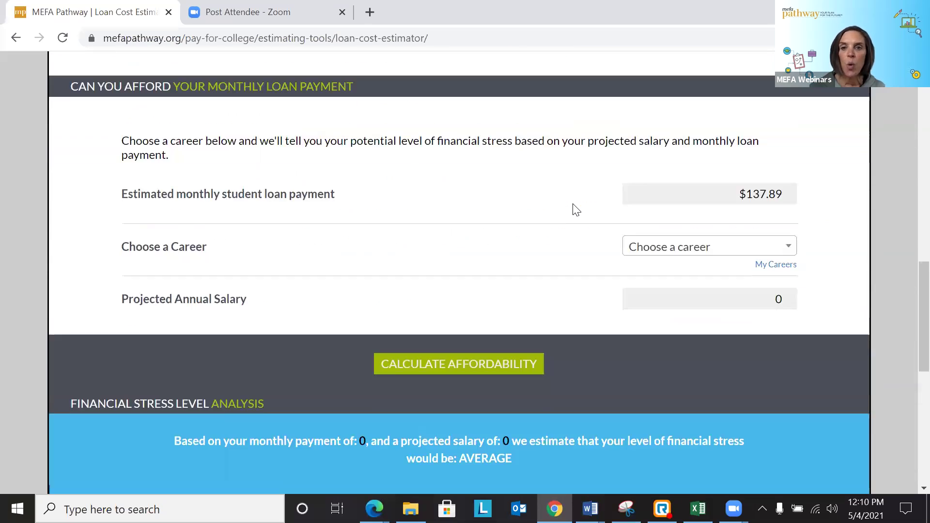
scroll(576, 209, "down", 1)
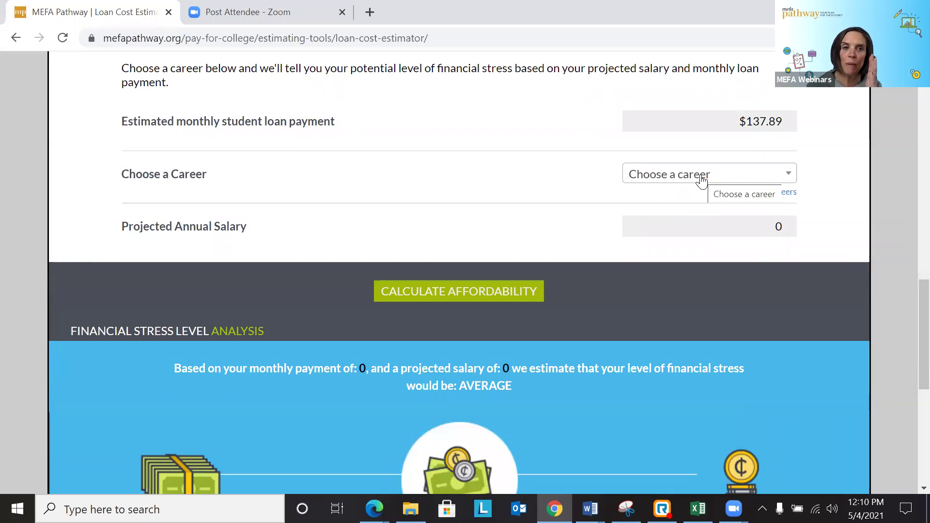
left_click(770, 182)
type("graphic")
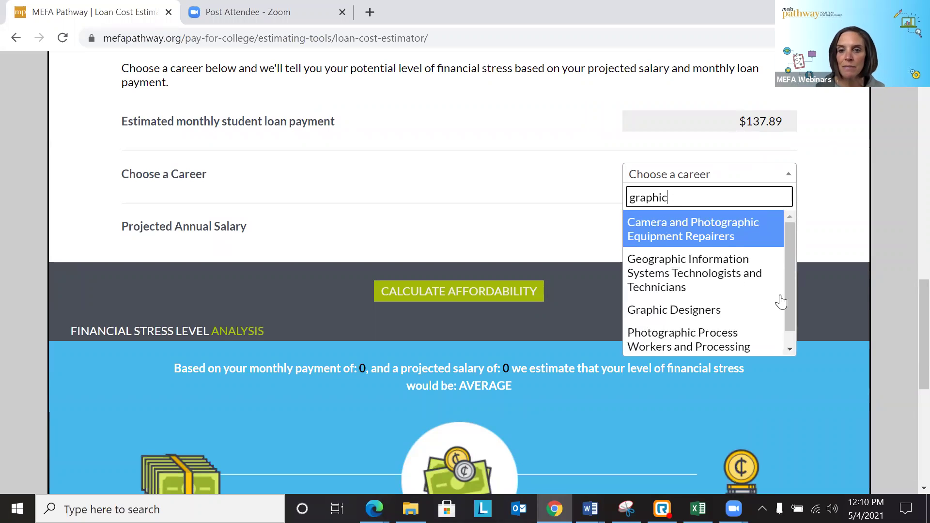
left_click(750, 310)
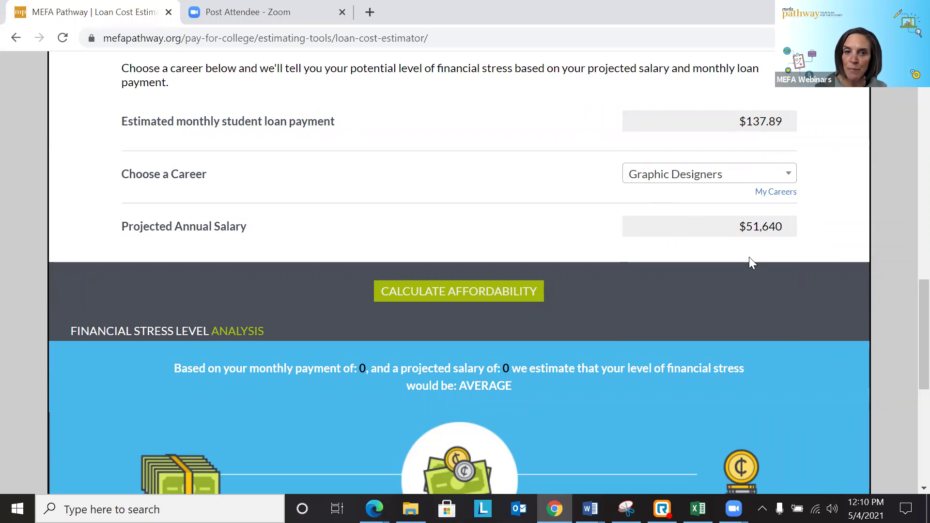
Step: Calculate the loan payment's affordability and review the financial stress level analysis
scroll(748, 262, "down", 4)
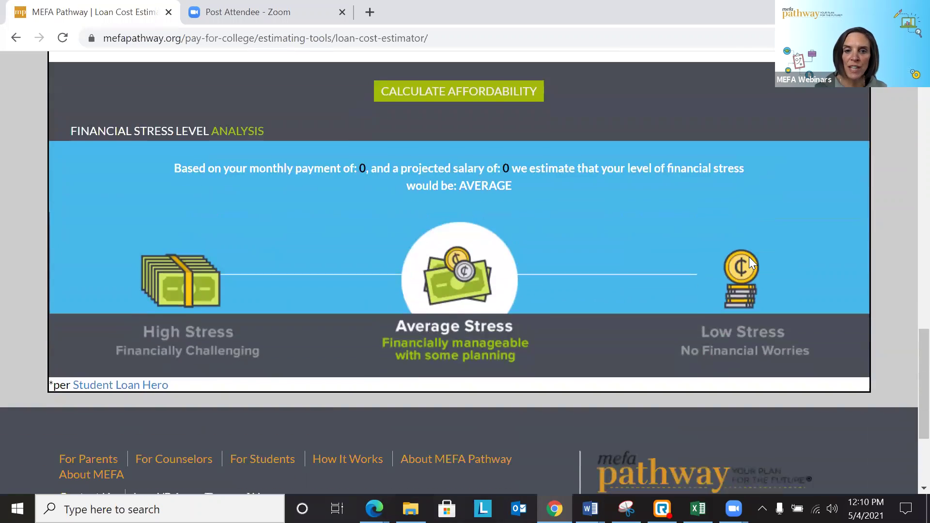
left_click(464, 82)
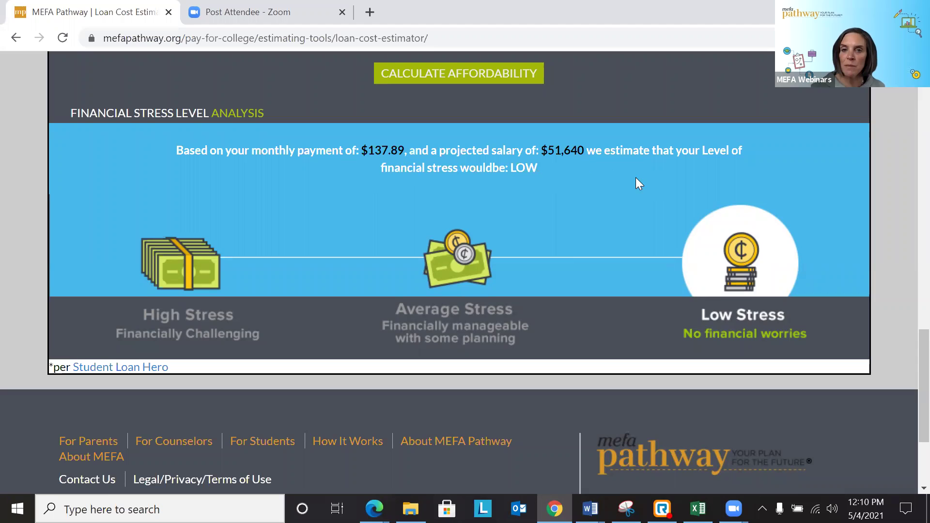
scroll(636, 178, "down", 2)
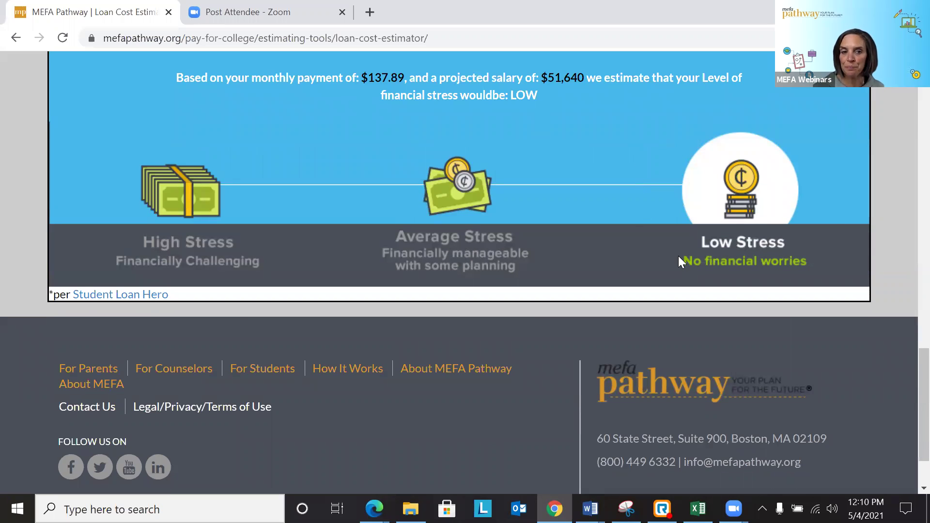
Step: Review the completed loan estimate, including the repayment inputs and the financial stress summary above them
scroll(677, 261, "up", 10)
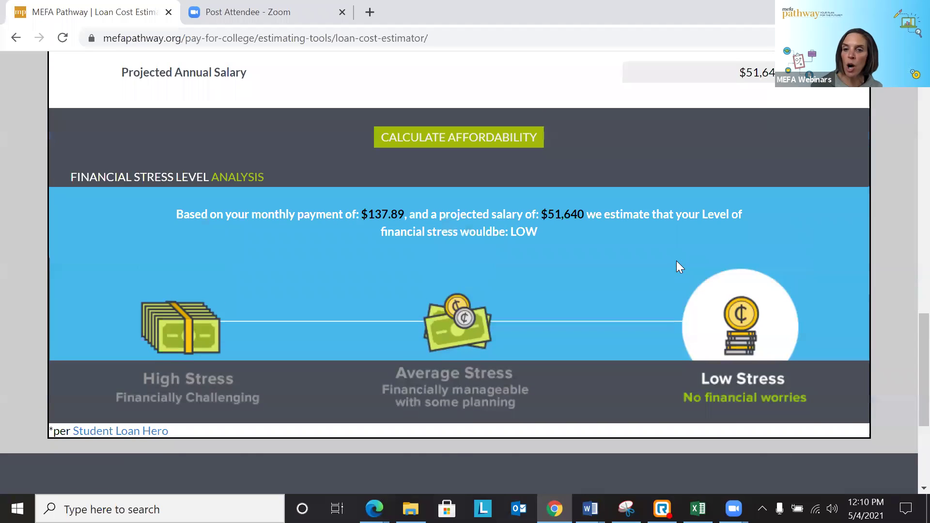
scroll(678, 264, "up", 4)
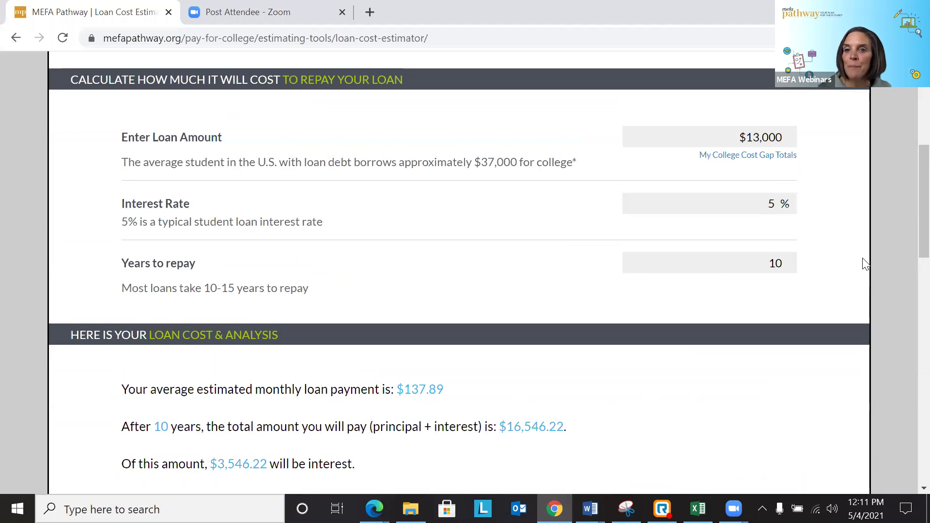
scroll(864, 266, "up", 1)
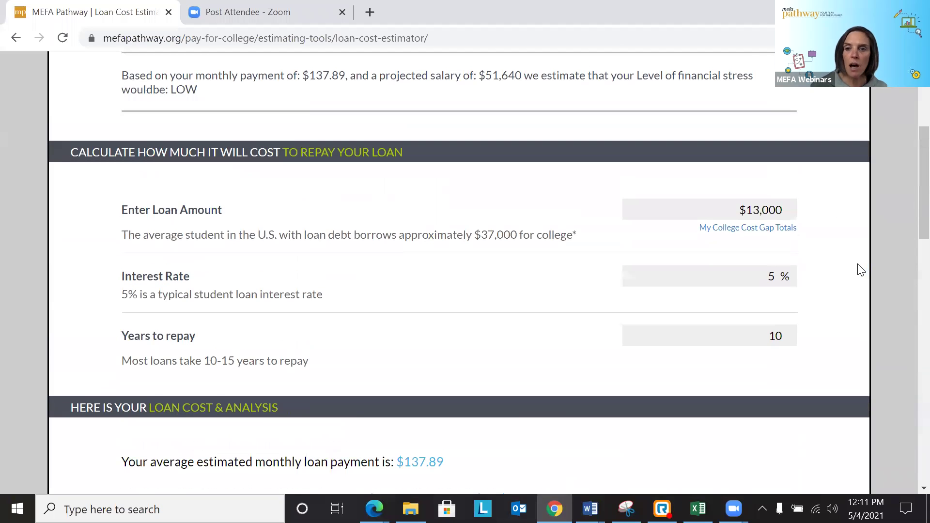
scroll(859, 273, "up", 3)
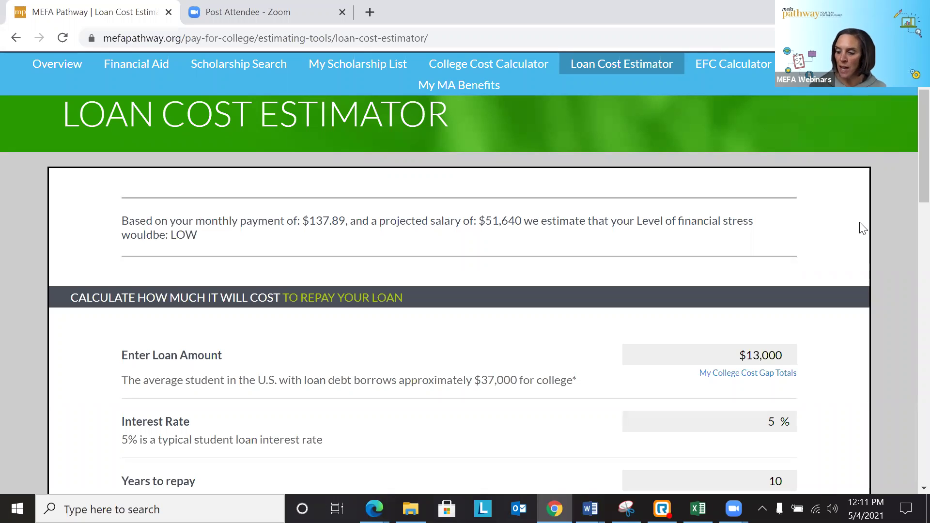
scroll(863, 241, "down", 3)
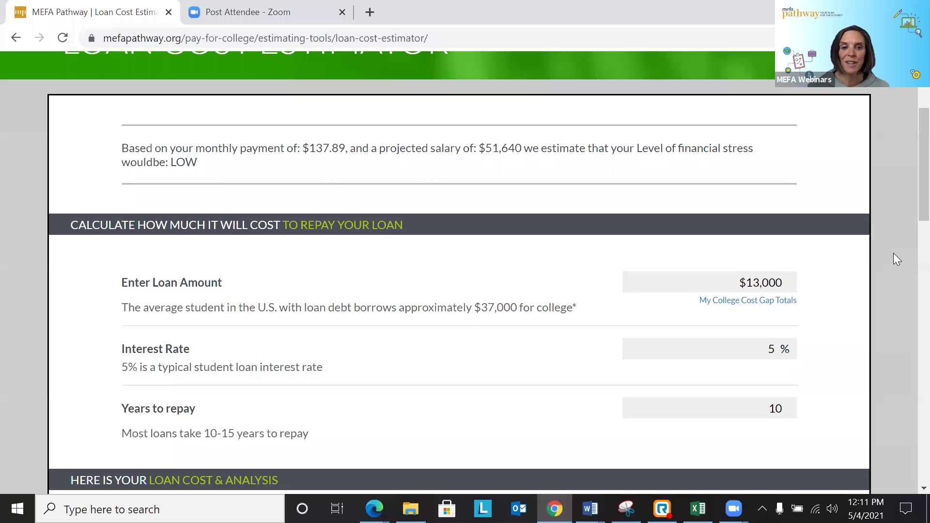
scroll(893, 259, "up", 3)
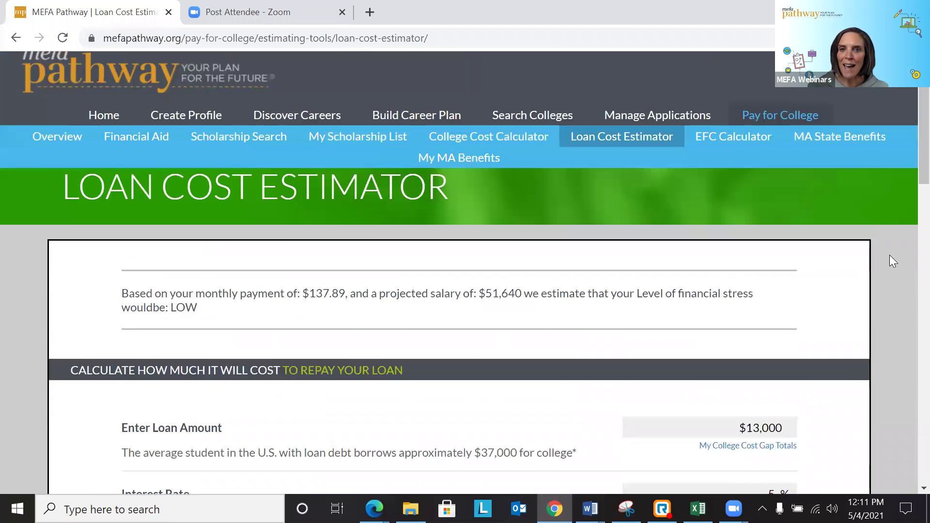